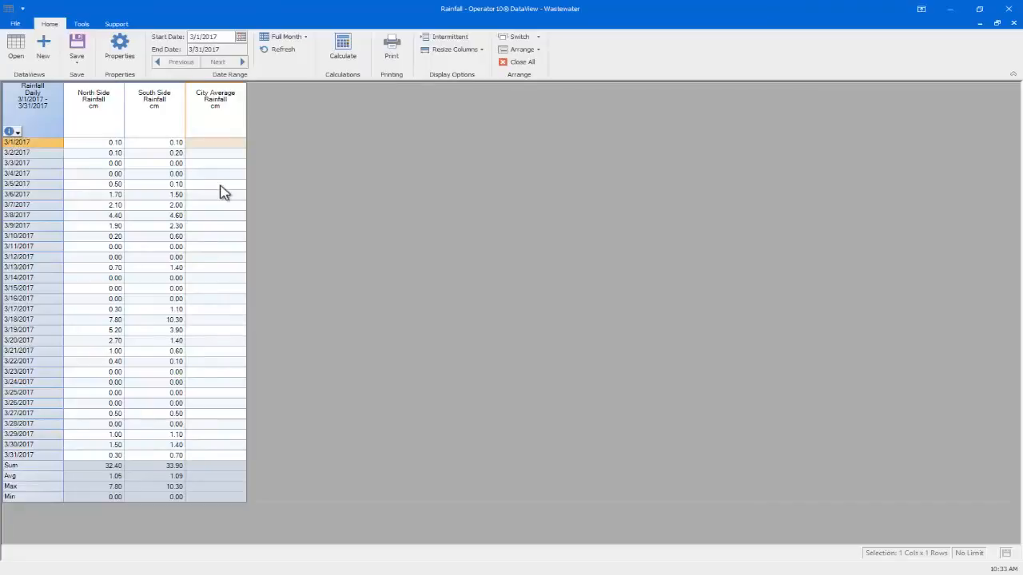
Step: Close the Rainfall DataView and start adding a new formula to the facility formula list in the main Operator10 Wastewater window
{"action": "left_click", "coordinate": [221, 186]}
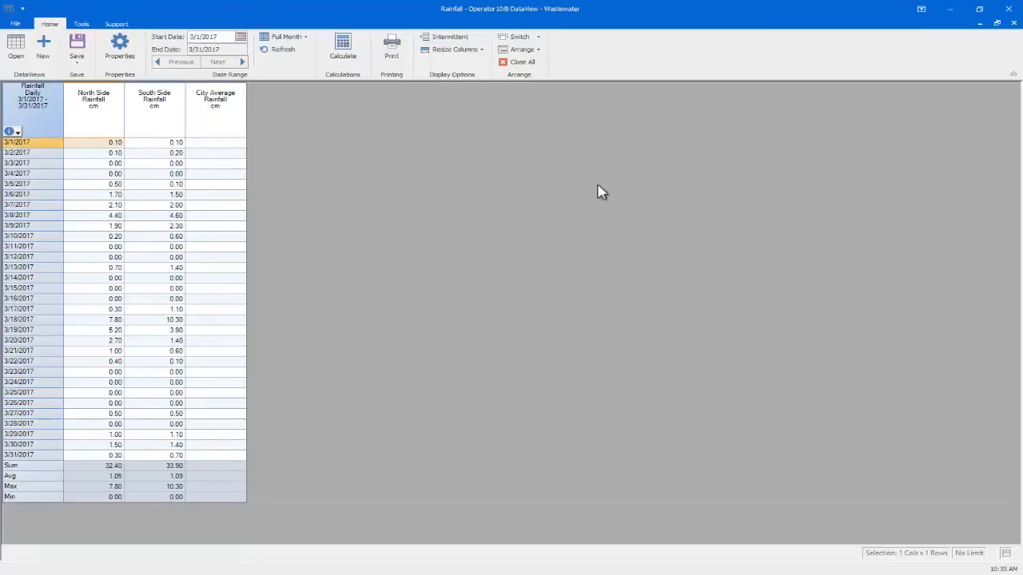
{"action": "left_click", "coordinate": [1010, 9]}
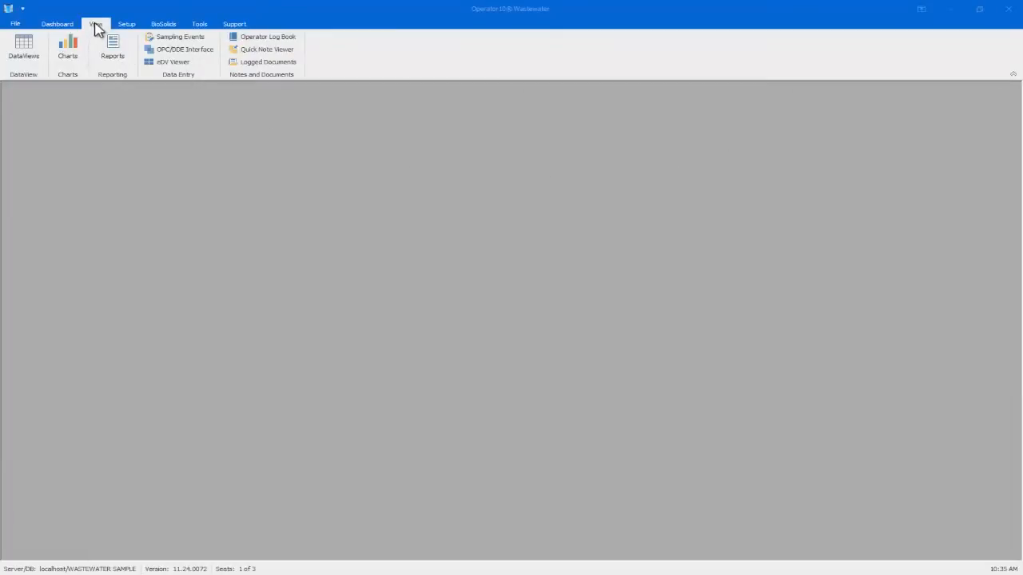
{"action": "left_click", "coordinate": [125, 25]}
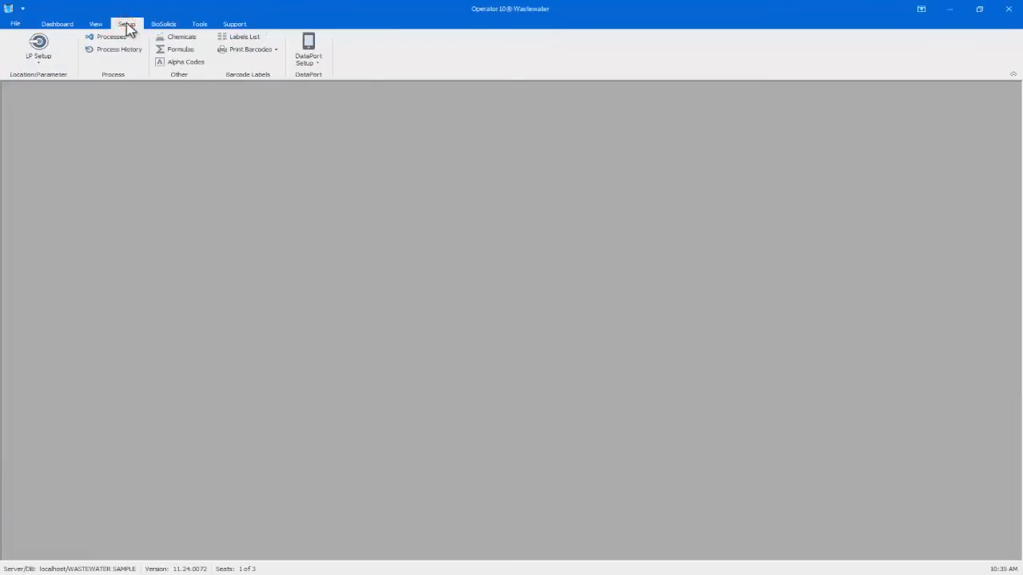
{"action": "left_click", "coordinate": [189, 51]}
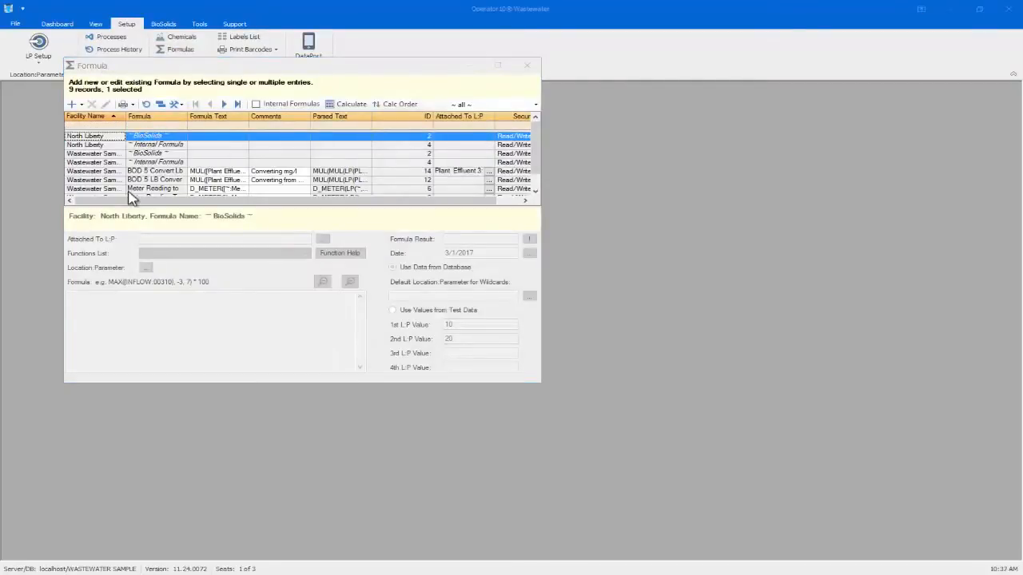
{"action": "left_click", "coordinate": [72, 105]}
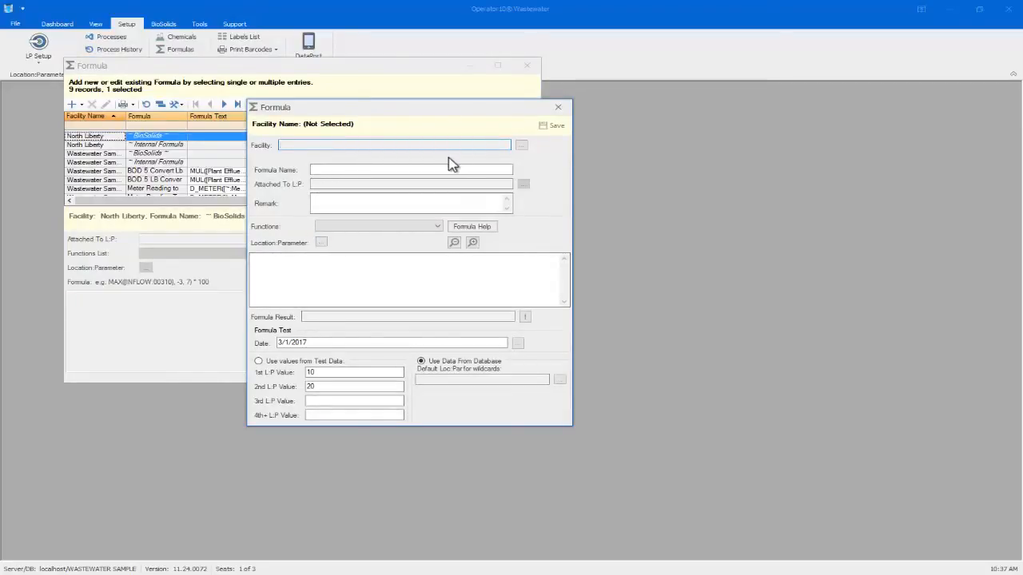
Step: Assign the new formula to the Wastewater Sample Data facility and name it "Average Rainfall"
{"action": "left_click", "coordinate": [522, 145]}
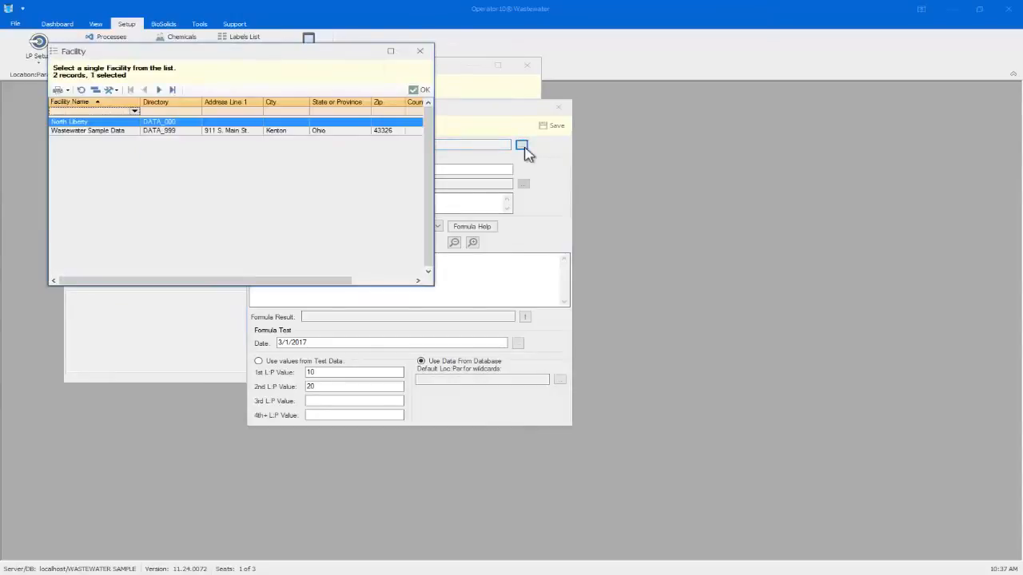
{"action": "left_click", "coordinate": [109, 132]}
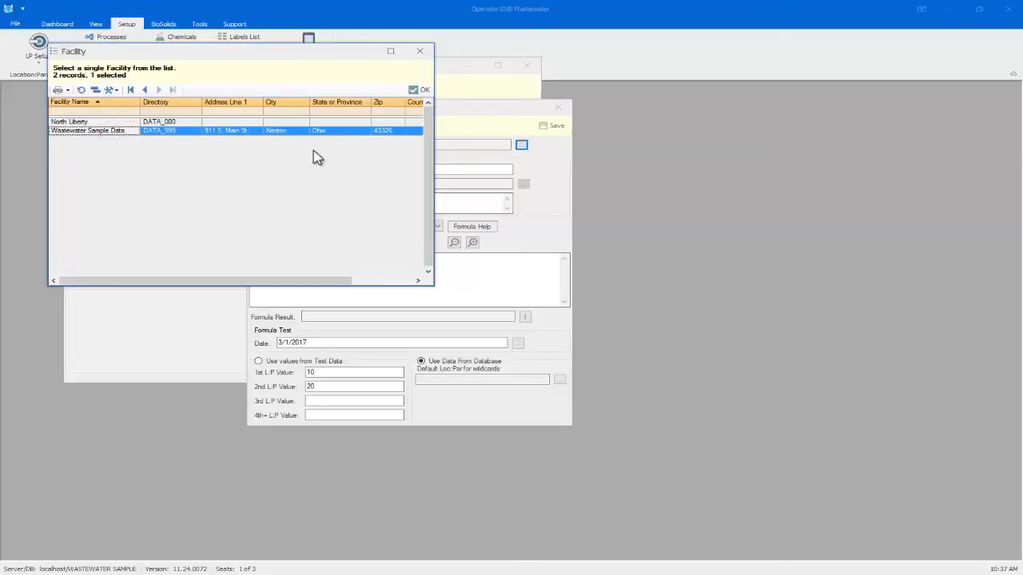
{"action": "left_click", "coordinate": [417, 90]}
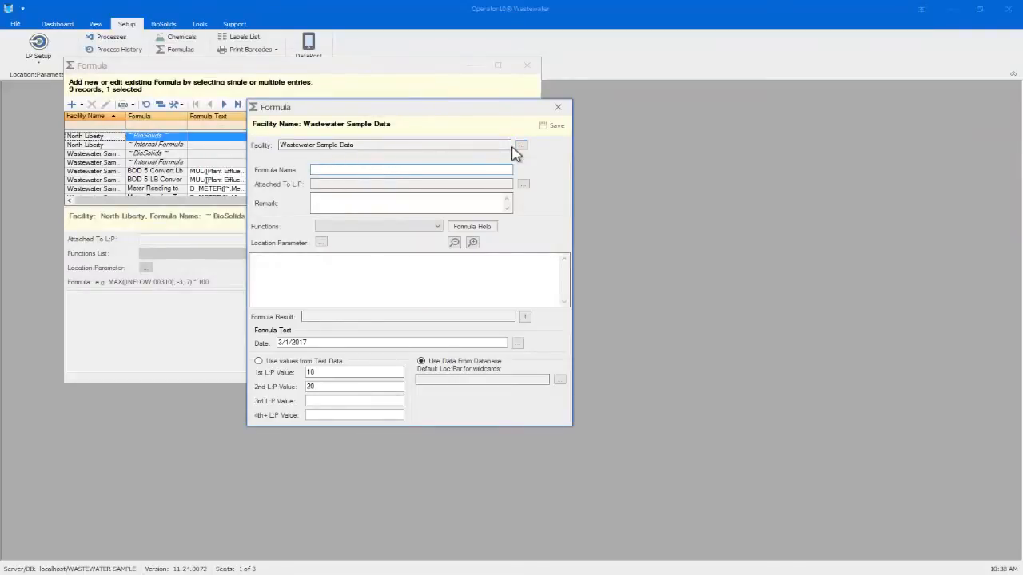
{"action": "left_click", "coordinate": [366, 173]}
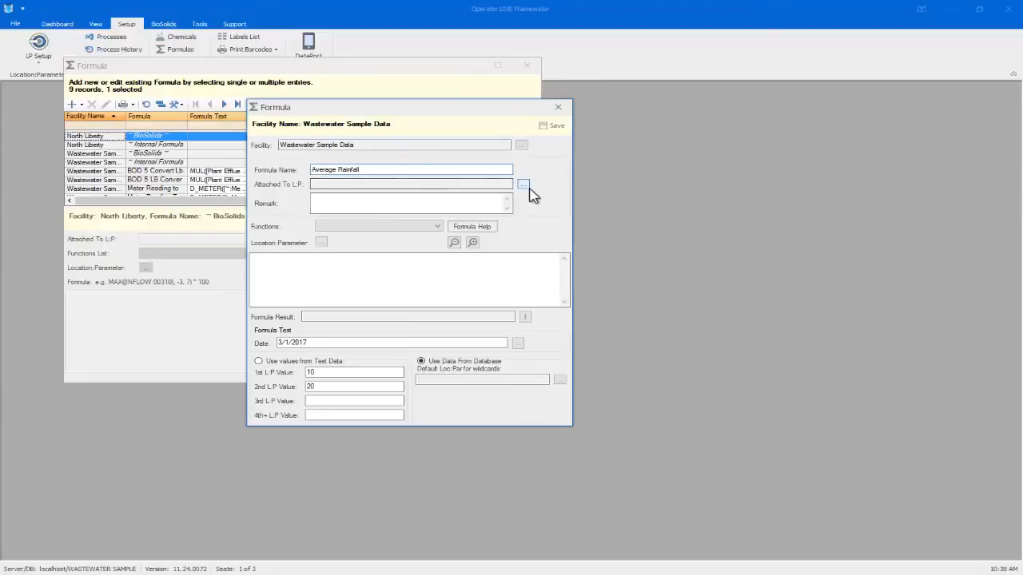
Step: Attach the formula to the City Average Rainfall location parameter, filtering the parameter list by "rainfall"
{"action": "left_click", "coordinate": [524, 186]}
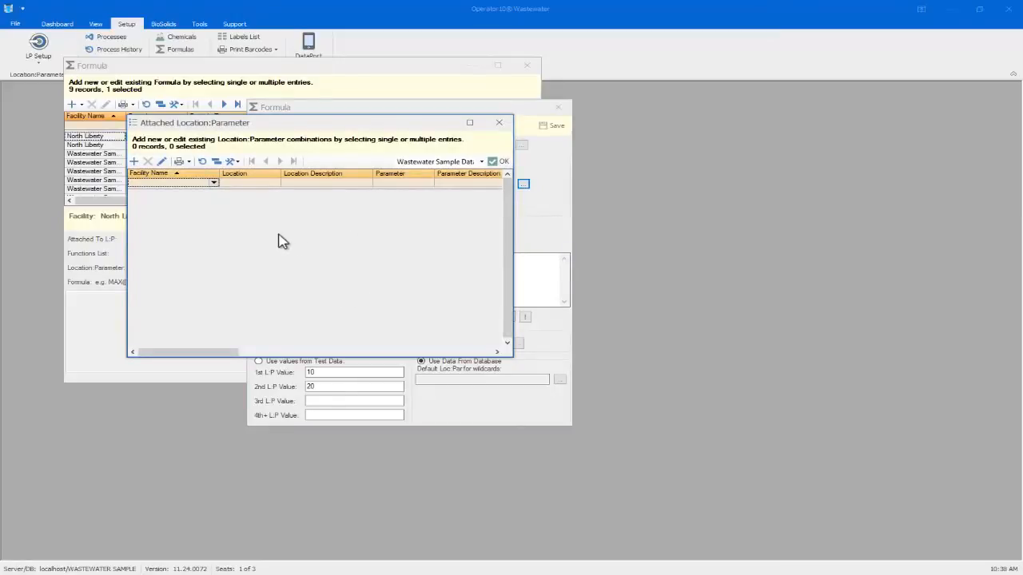
{"action": "left_click", "coordinate": [135, 162]}
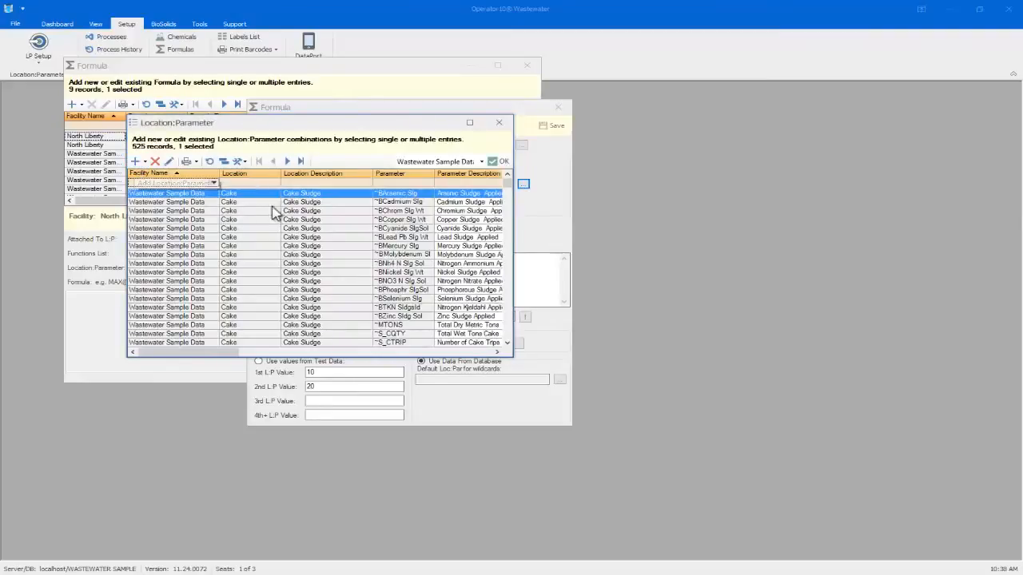
{"action": "left_click", "coordinate": [386, 183]}
{"action": "type", "text": "rainfall"}
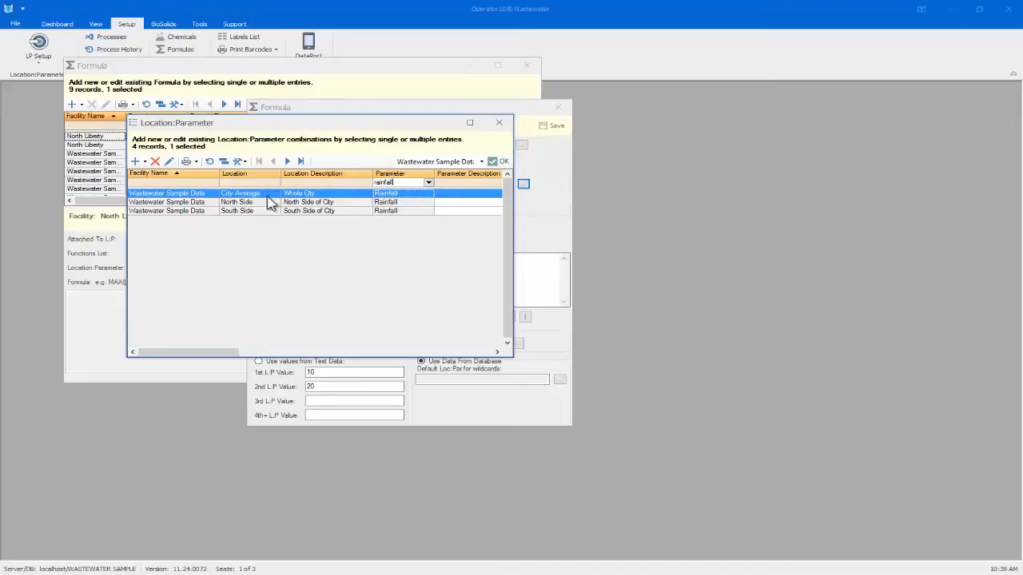
{"action": "left_click", "coordinate": [499, 161]}
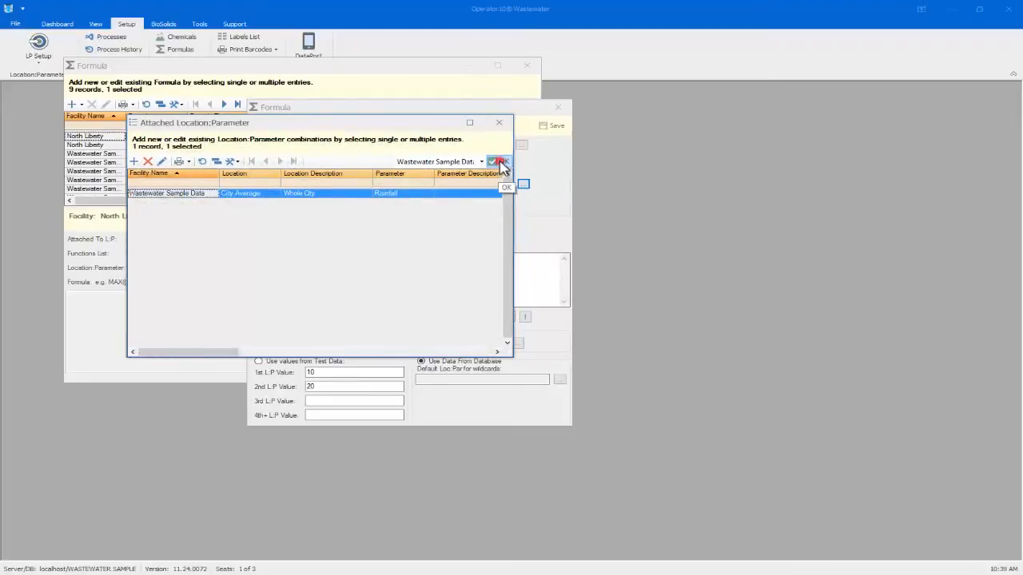
{"action": "left_click", "coordinate": [499, 163]}
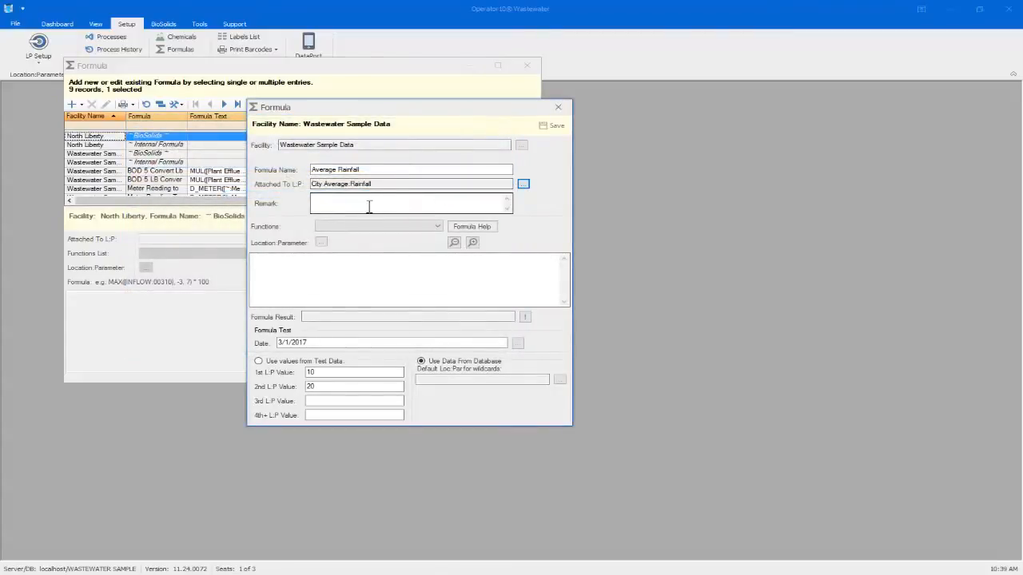
Step: Enter "This is a remark." as the formula's remark
{"action": "left_click", "coordinate": [368, 206]}
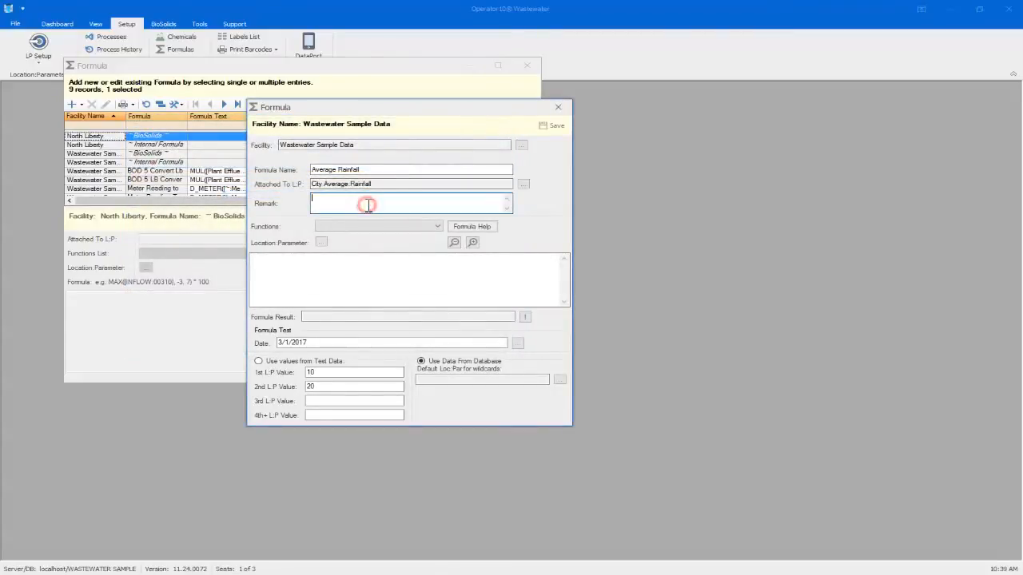
{"action": "left_click", "coordinate": [524, 185]}
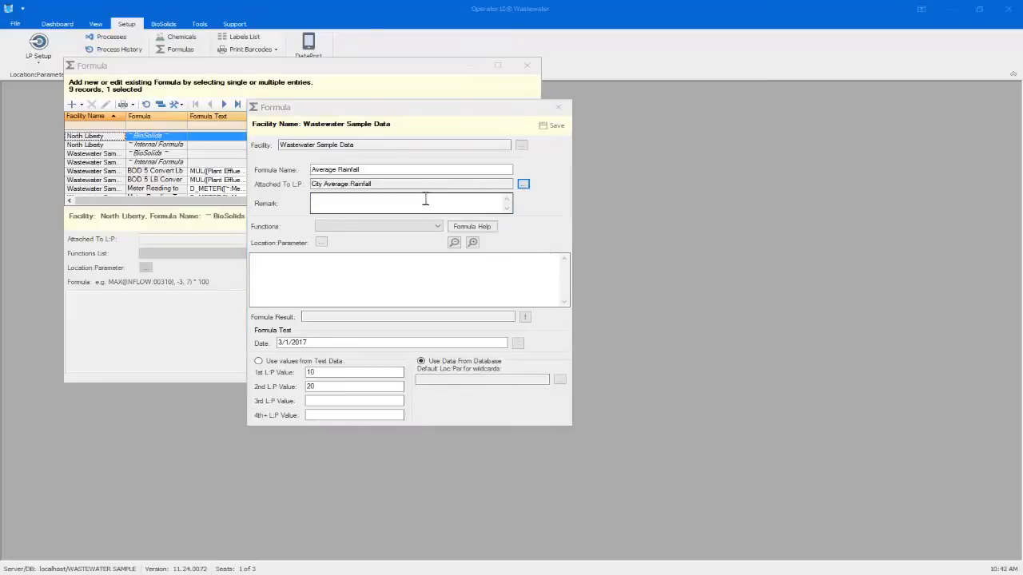
{"action": "left_click", "coordinate": [384, 206]}
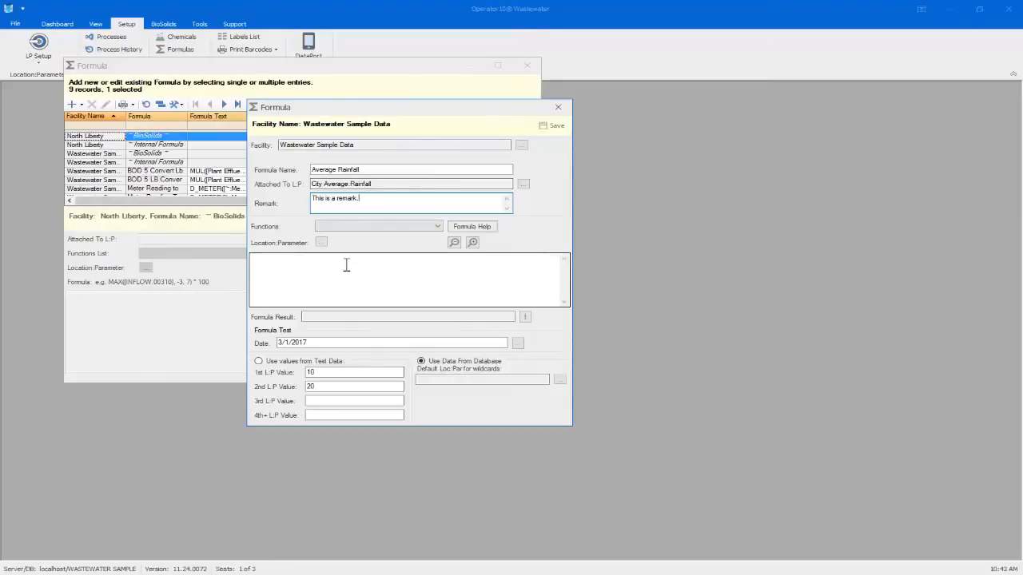
Step: Insert the AVG function into the formula text and clear its placeholder arguments, leaving empty parentheses
{"action": "left_click", "coordinate": [318, 275]}
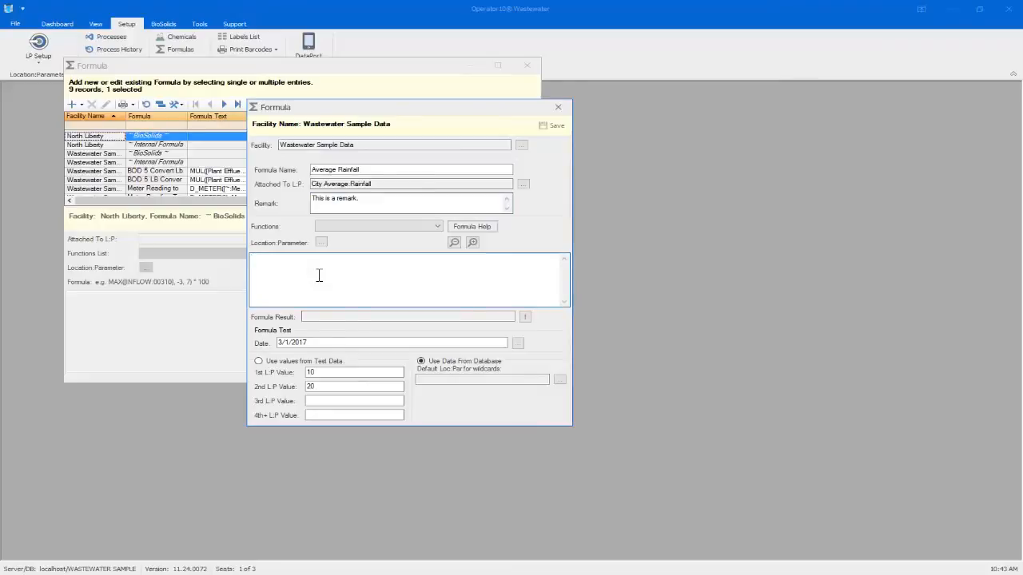
{"action": "left_click", "coordinate": [437, 227]}
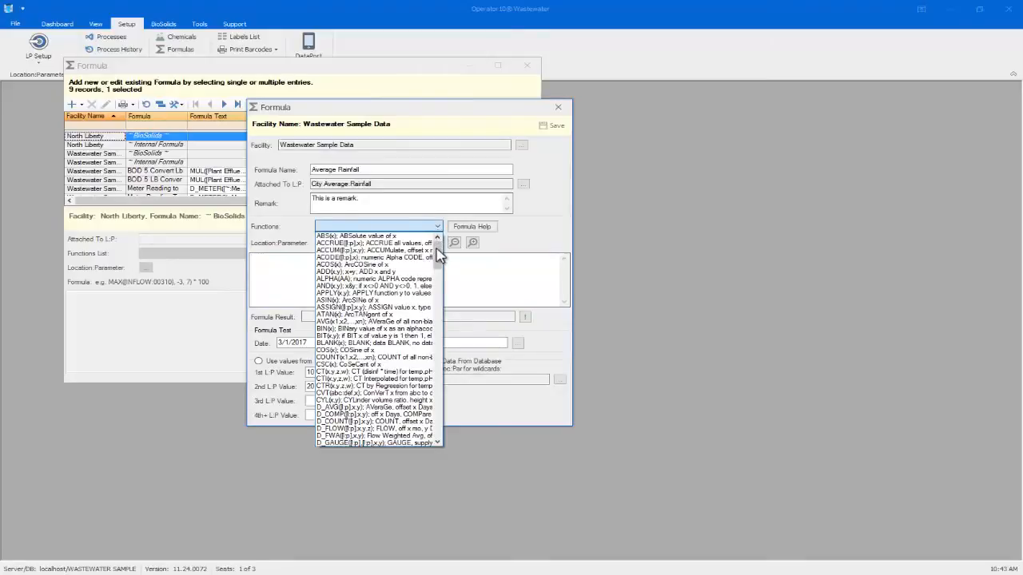
{"action": "mouse_move", "coordinate": [437, 254]}
{"action": "left_mouse_down"}
{"action": "mouse_move", "coordinate": [442, 427]}
{"action": "mouse_move", "coordinate": [452, 250]}
{"action": "left_mouse_up"}
{"action": "left_click", "coordinate": [399, 322]}
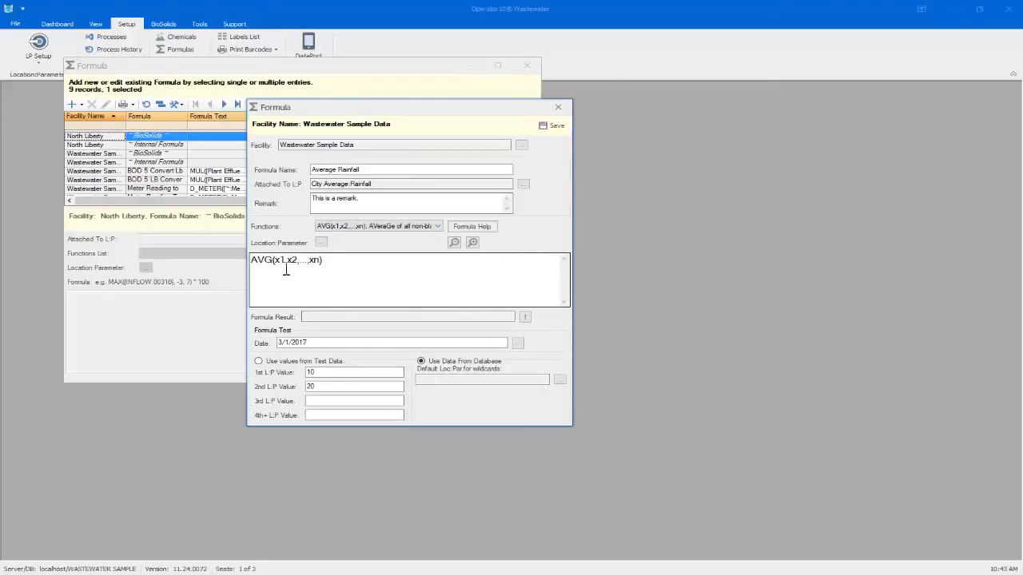
{"action": "left_click", "coordinate": [318, 262]}
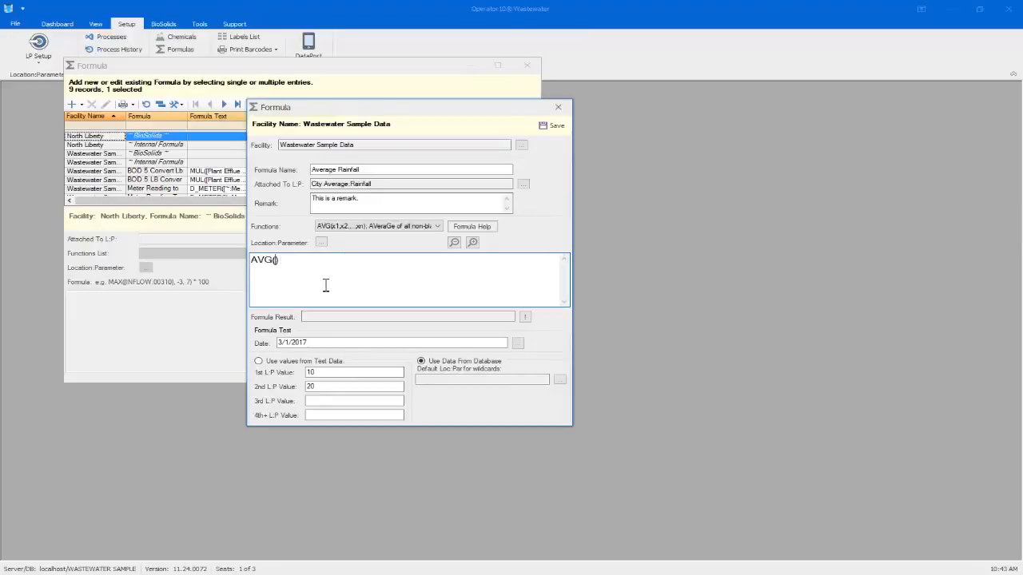
Step: Add the North Side Rainfall location parameter as the first AVG argument, filtering the list by "rainfall"
{"action": "left_click", "coordinate": [320, 244]}
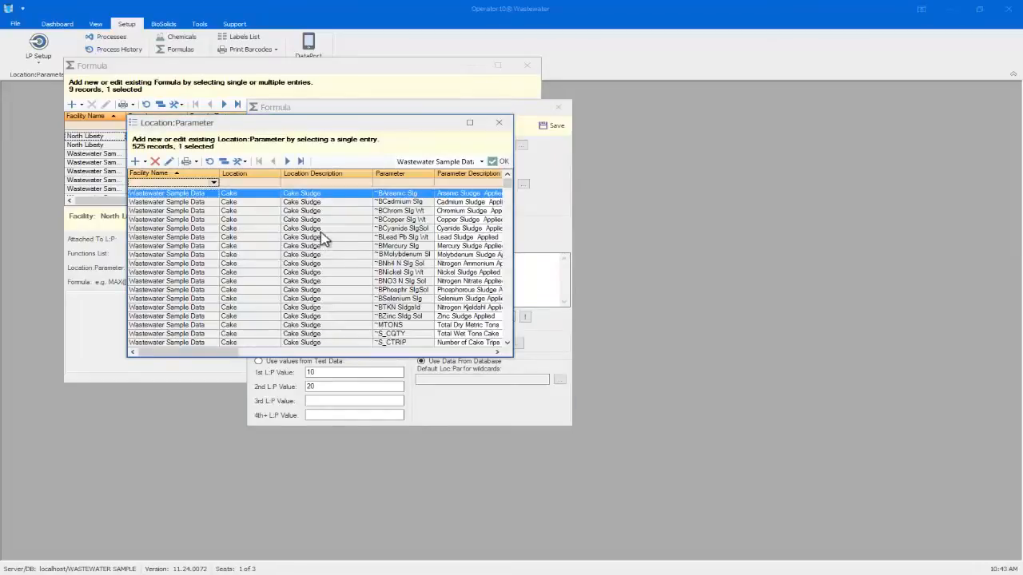
{"action": "left_click", "coordinate": [382, 182]}
{"action": "type", "text": "ra"}
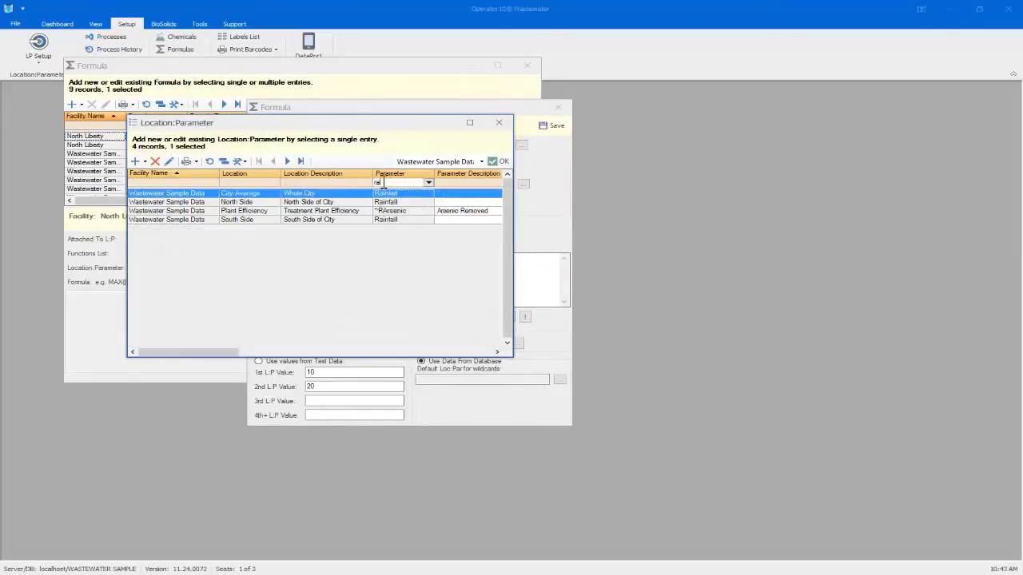
{"action": "type", "text": "infall"}
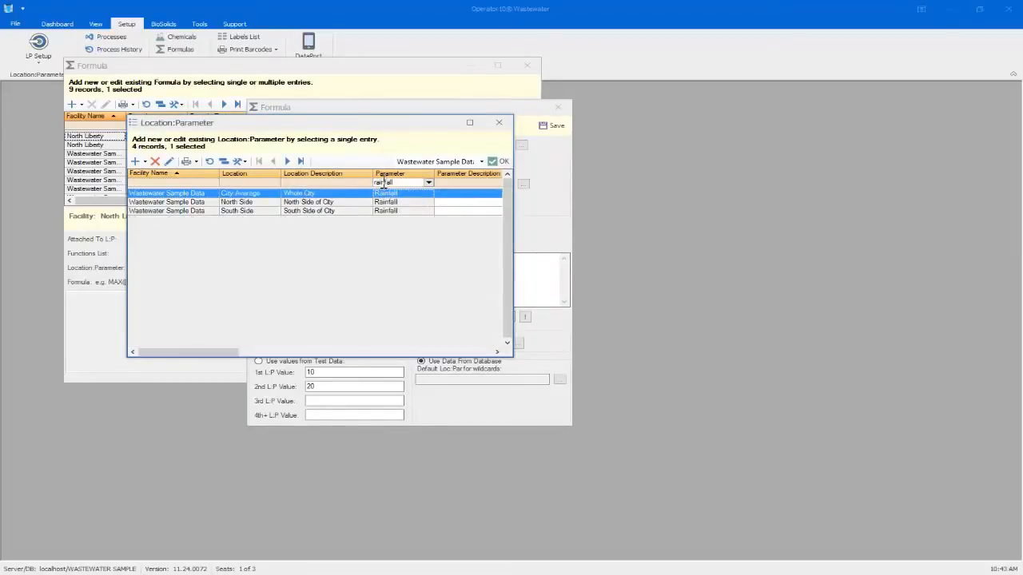
{"action": "left_click", "coordinate": [325, 210]}
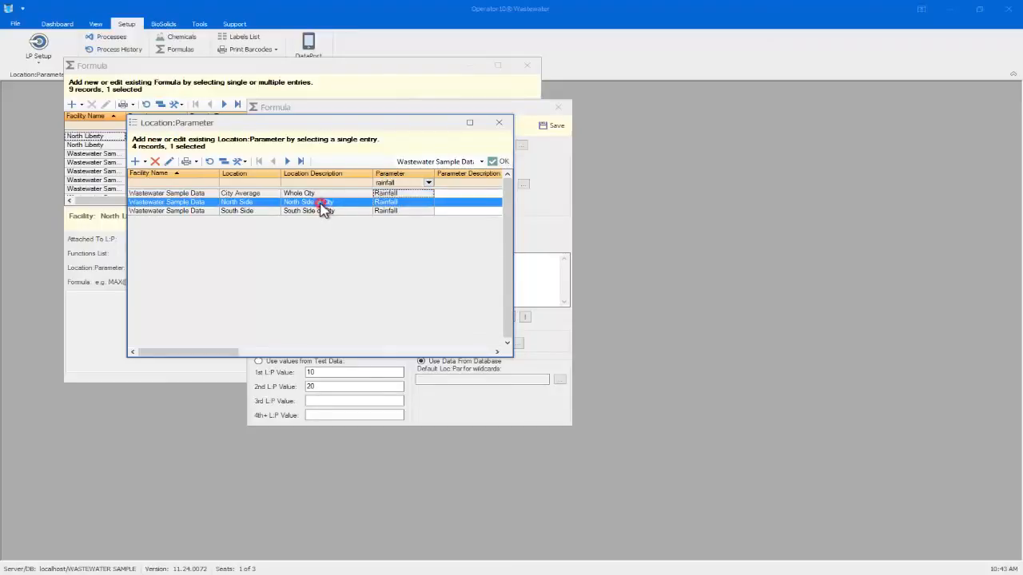
{"action": "left_click", "coordinate": [500, 162]}
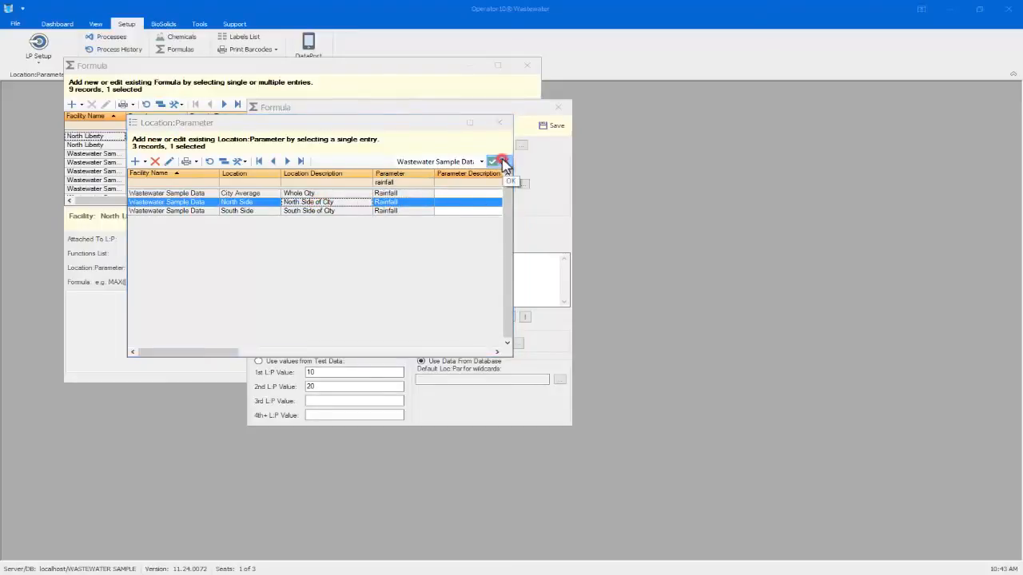
Step: Add a comma and the South Side Rainfall location parameter as the second AVG argument, filtering the list by "rainfall"
{"action": "left_click", "coordinate": [365, 262]}
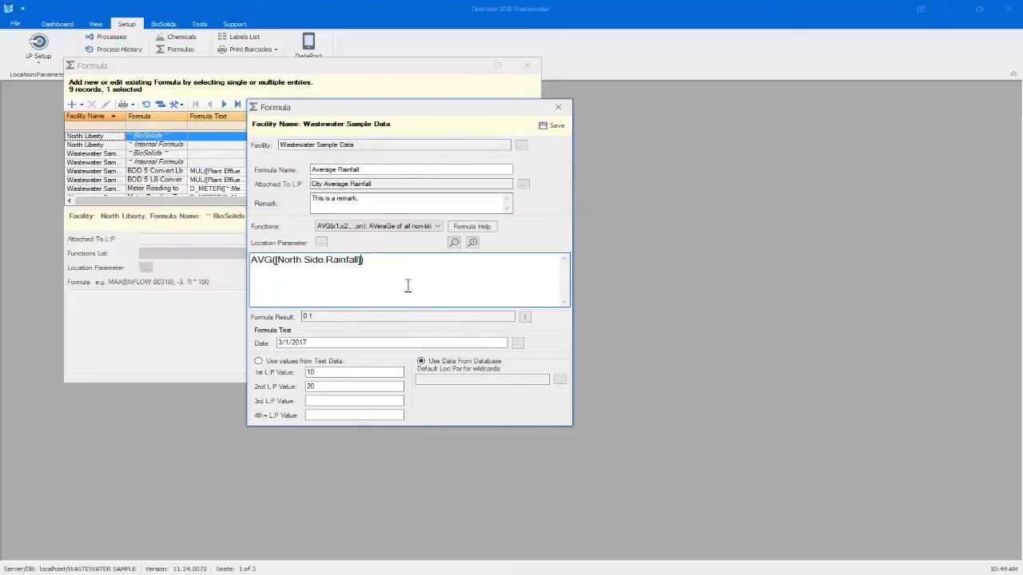
{"action": "left_click", "coordinate": [322, 242]}
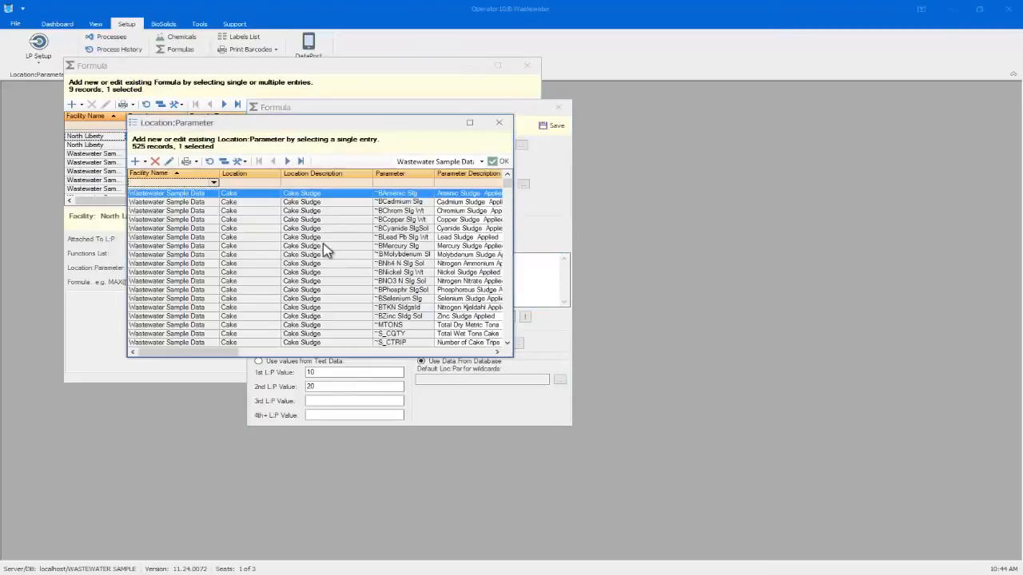
{"action": "left_click", "coordinate": [383, 182]}
{"action": "type", "text": "r"}
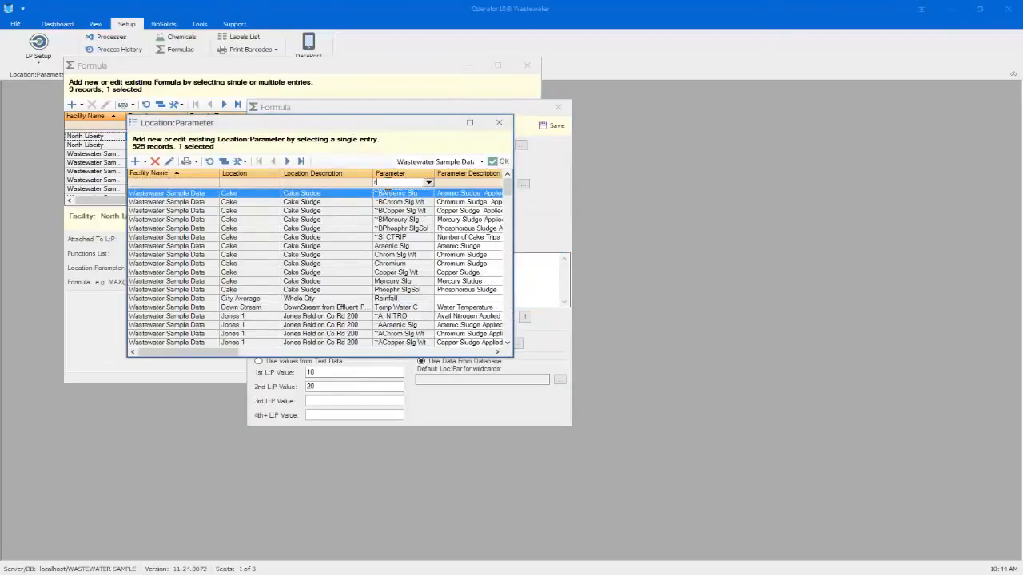
{"action": "type", "text": "ainfall"}
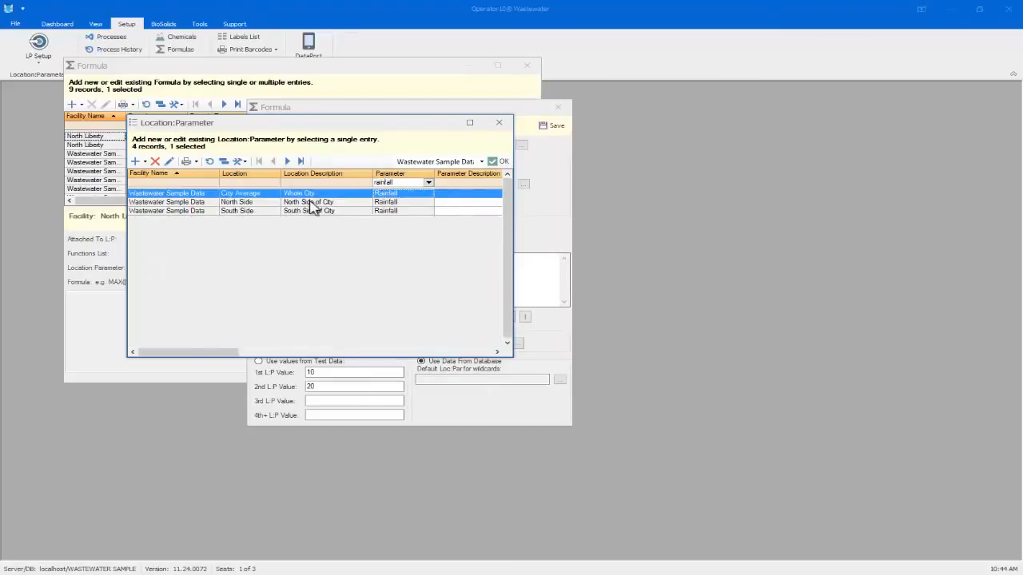
{"action": "left_click", "coordinate": [220, 211]}
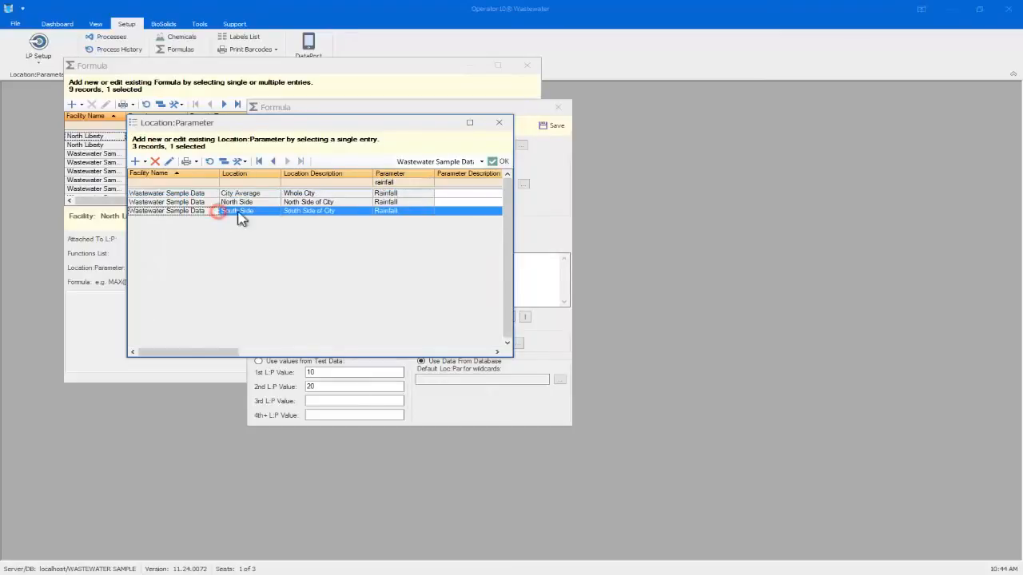
{"action": "left_click", "coordinate": [500, 161]}
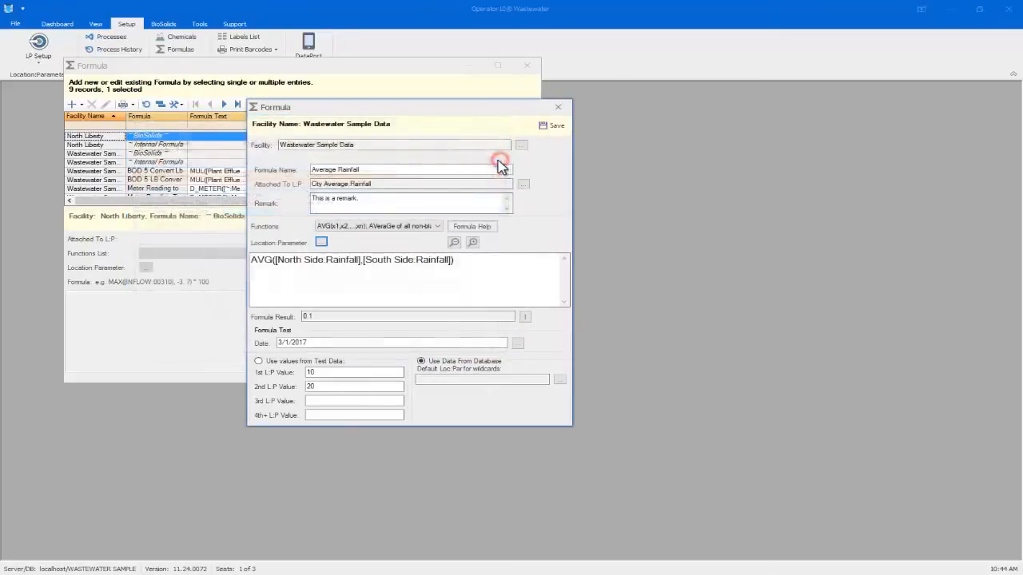
Step: Enlarge the formula text and examine the separator between the North Side and South Side arguments
{"action": "left_click", "coordinate": [466, 264]}
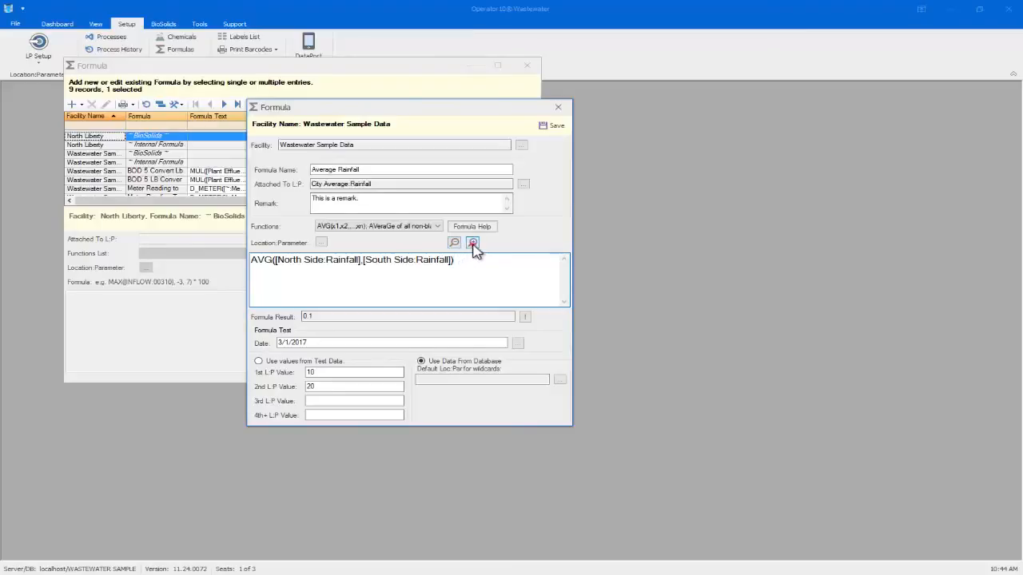
{"action": "left_click", "coordinate": [473, 244]}
{"action": "left_click", "coordinate": [472, 244]}
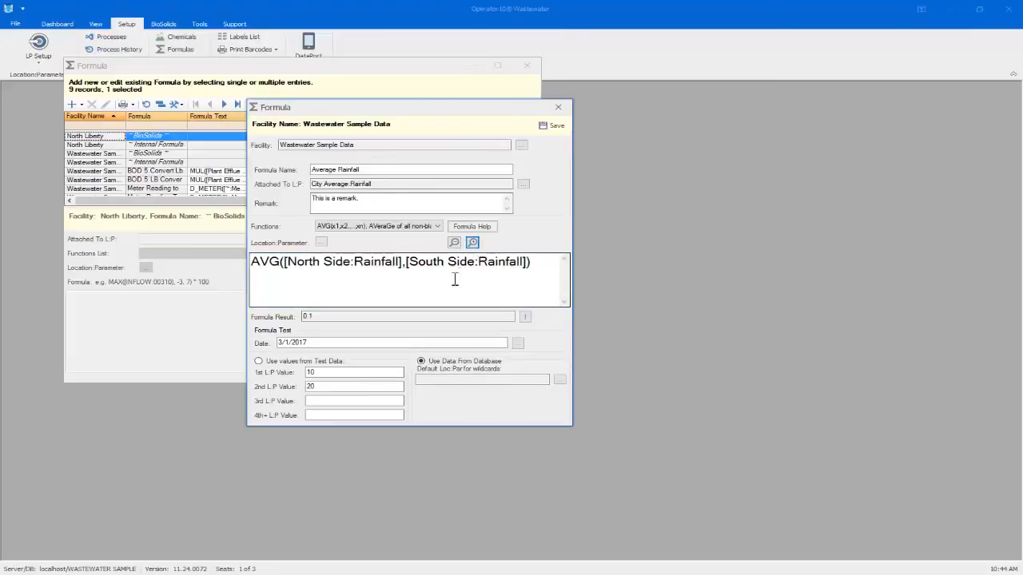
{"action": "left_click", "coordinate": [405, 270]}
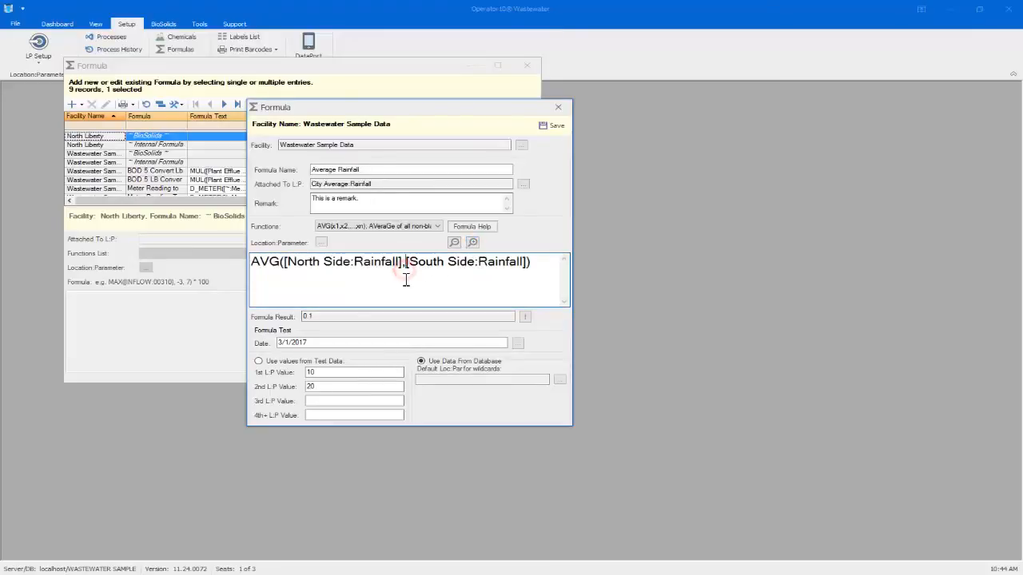
Step: Put a comma between the North Side and South Side Rainfall arguments and reduce the enlarged formula text
{"action": "type", "text": ","}
{"action": "left_click", "coordinate": [454, 243]}
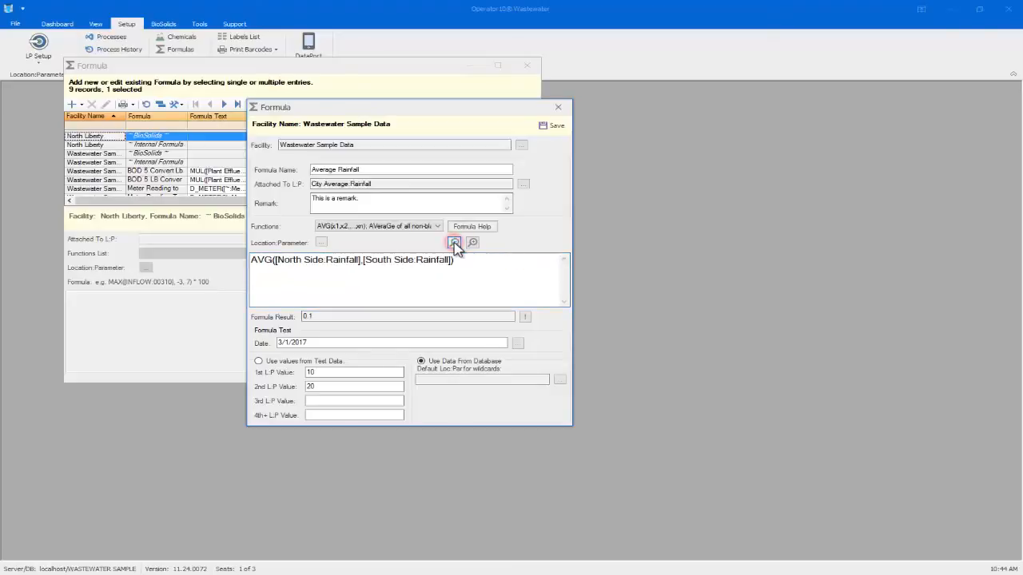
{"action": "left_click", "coordinate": [454, 243]}
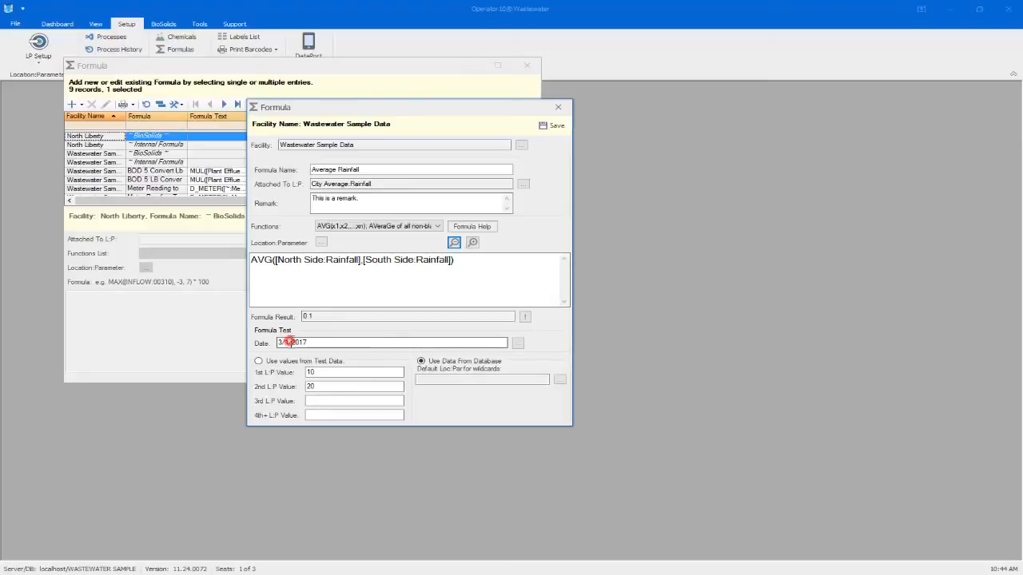
Step: Test the formula with database data for 3/2/2017 and with the test data values, and save it
{"action": "left_click", "coordinate": [310, 373]}
{"action": "left_click", "coordinate": [525, 317]}
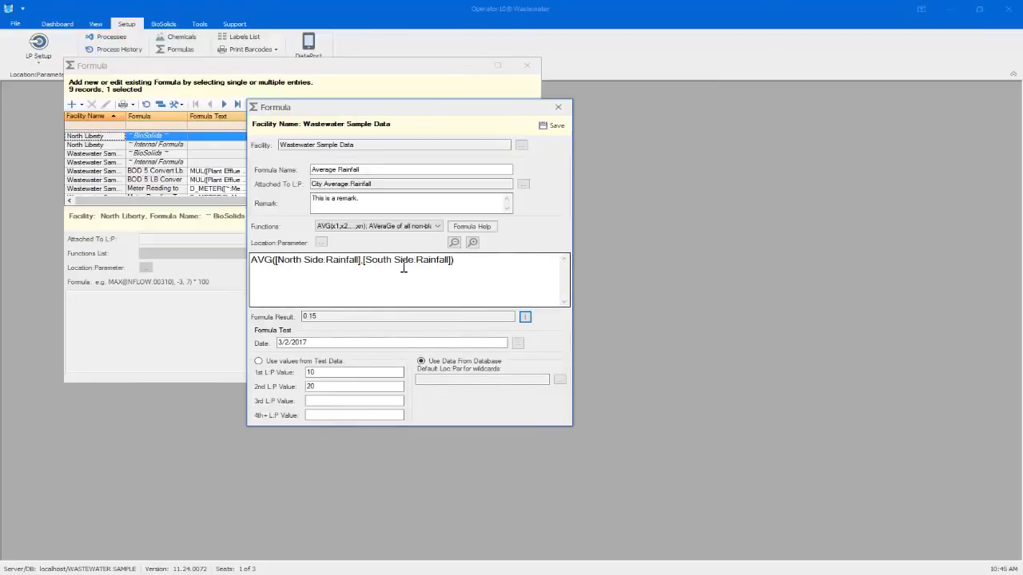
{"action": "left_click", "coordinate": [259, 362]}
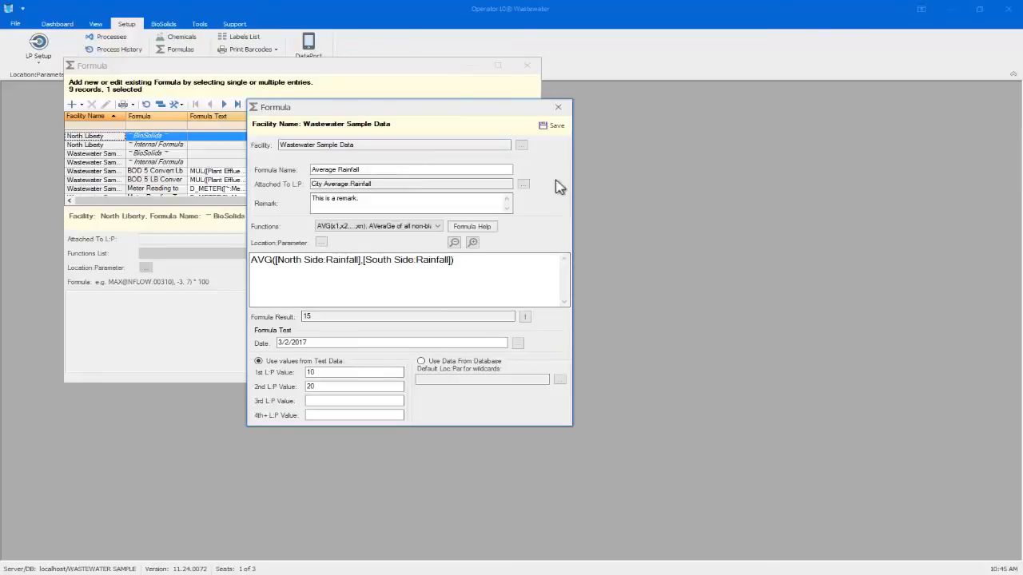
{"action": "left_click", "coordinate": [555, 127]}
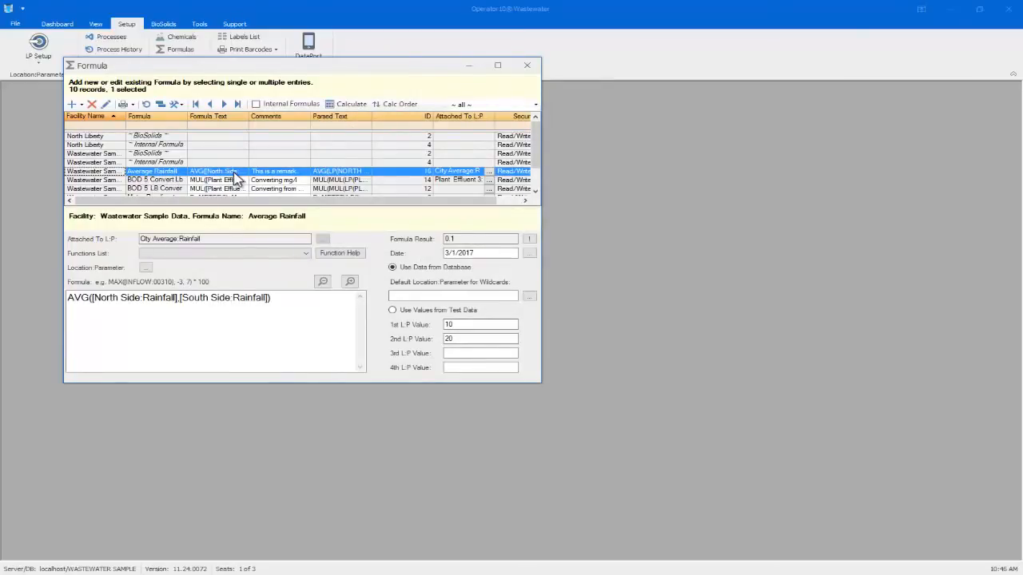
Step: View the calculation date range settings for the Average Rainfall formula and close them without calculating
{"action": "left_click", "coordinate": [343, 106]}
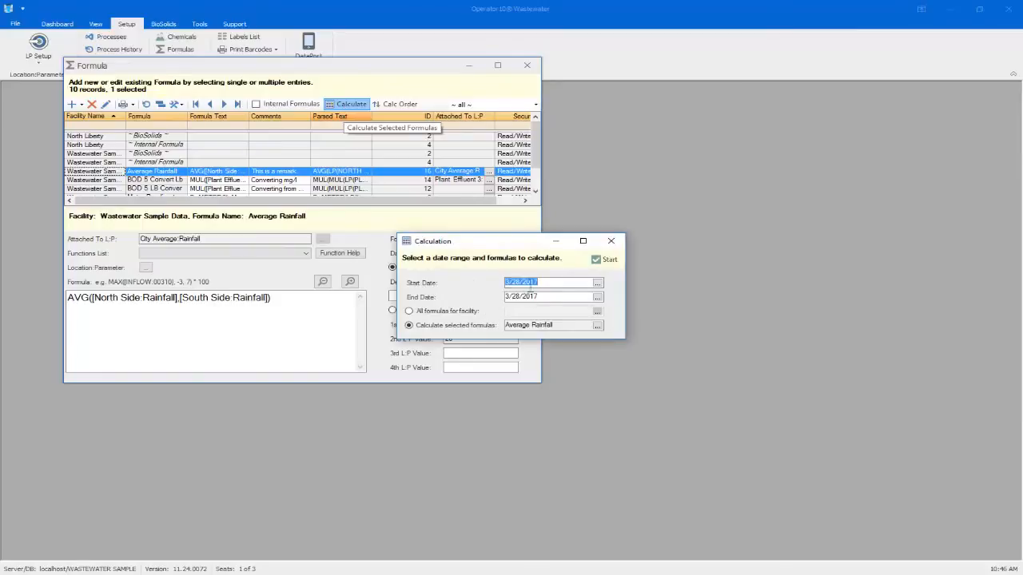
{"action": "left_click", "coordinate": [611, 240]}
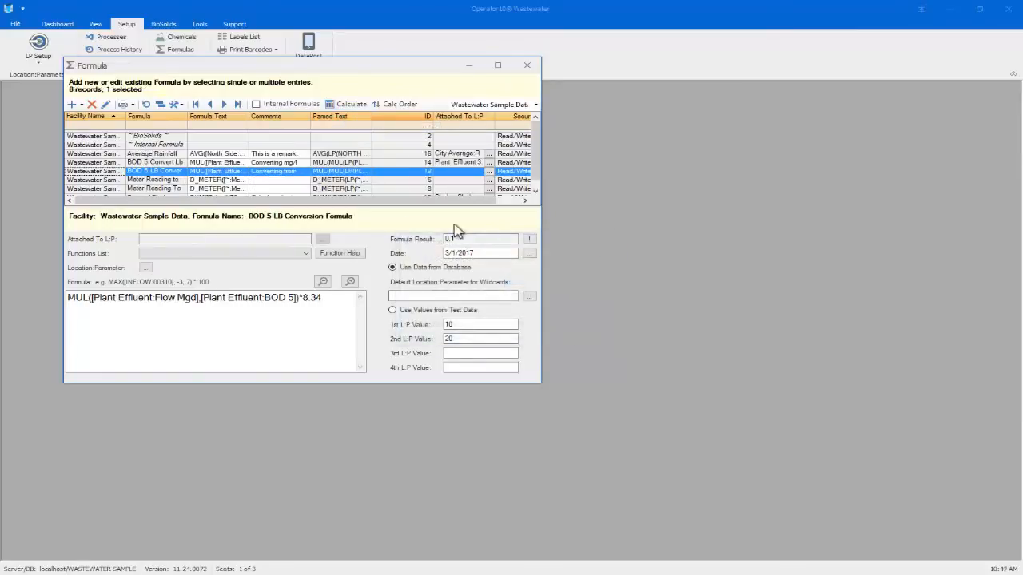
Step: Select the Average Rainfall formula and read the AVG function's help topic from the alphabetical function list
{"action": "key", "text": "Up"}
{"action": "key", "text": "Up"}
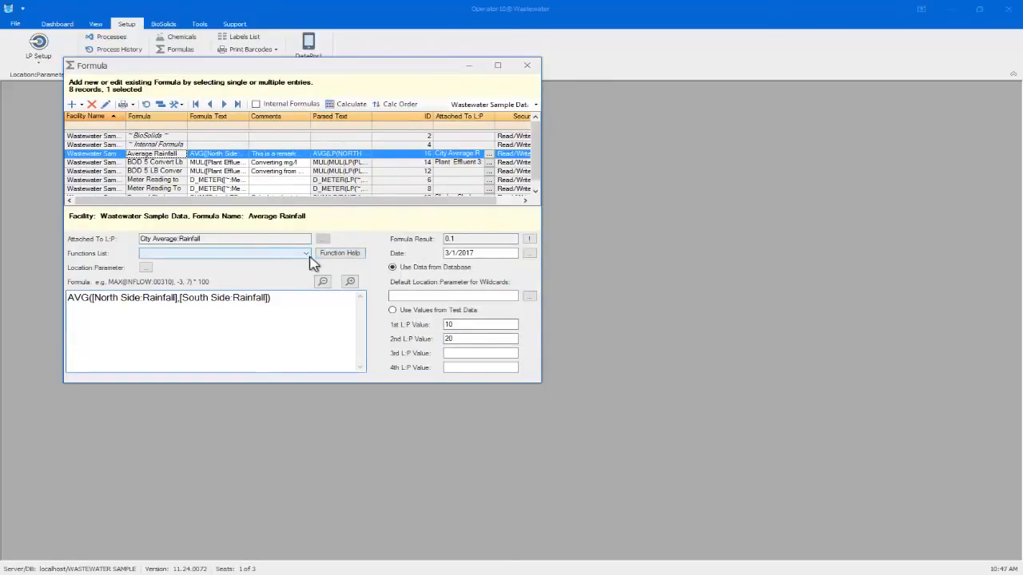
{"action": "left_click", "coordinate": [342, 256]}
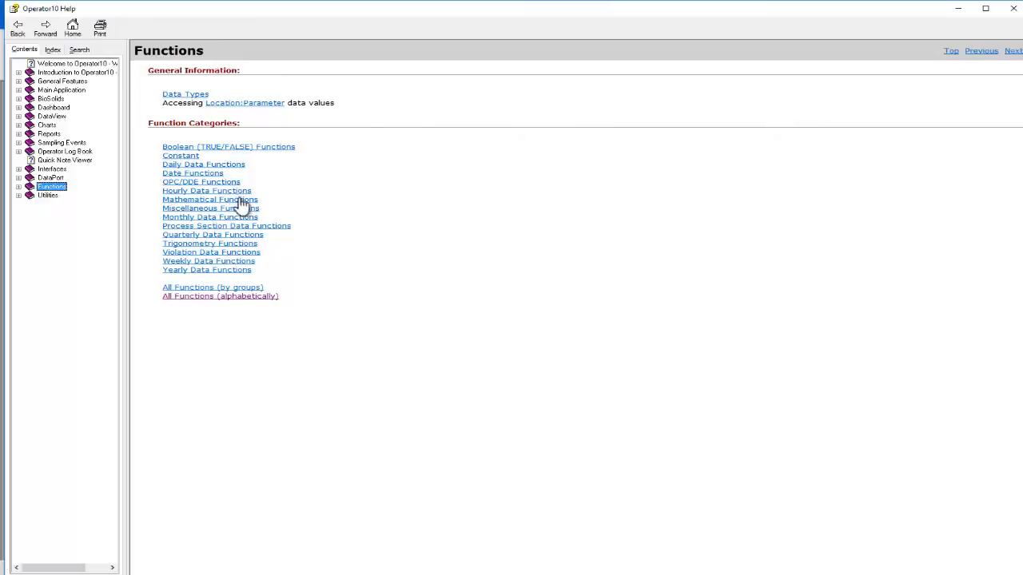
{"action": "left_click", "coordinate": [239, 297]}
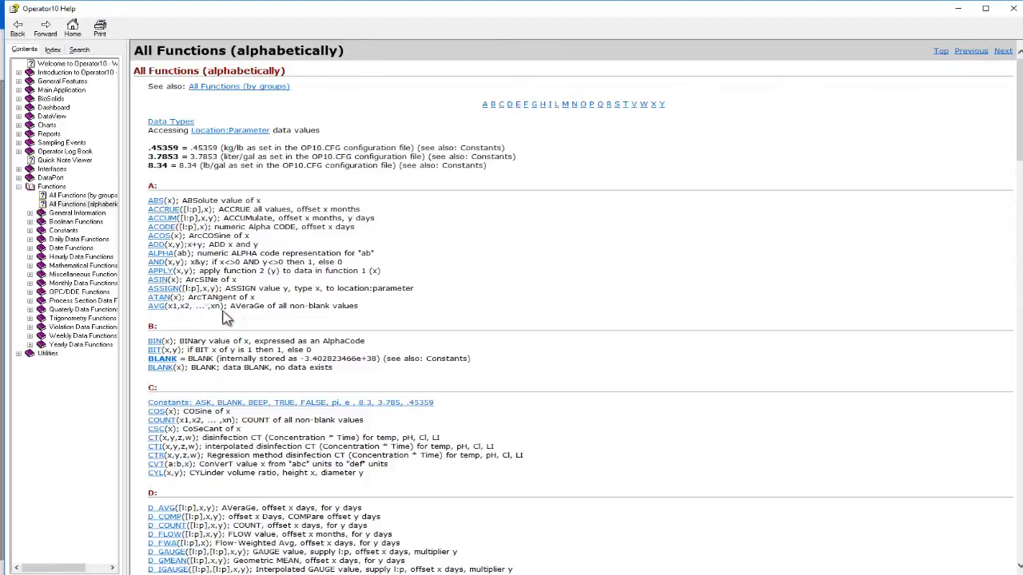
{"action": "left_click", "coordinate": [159, 306]}
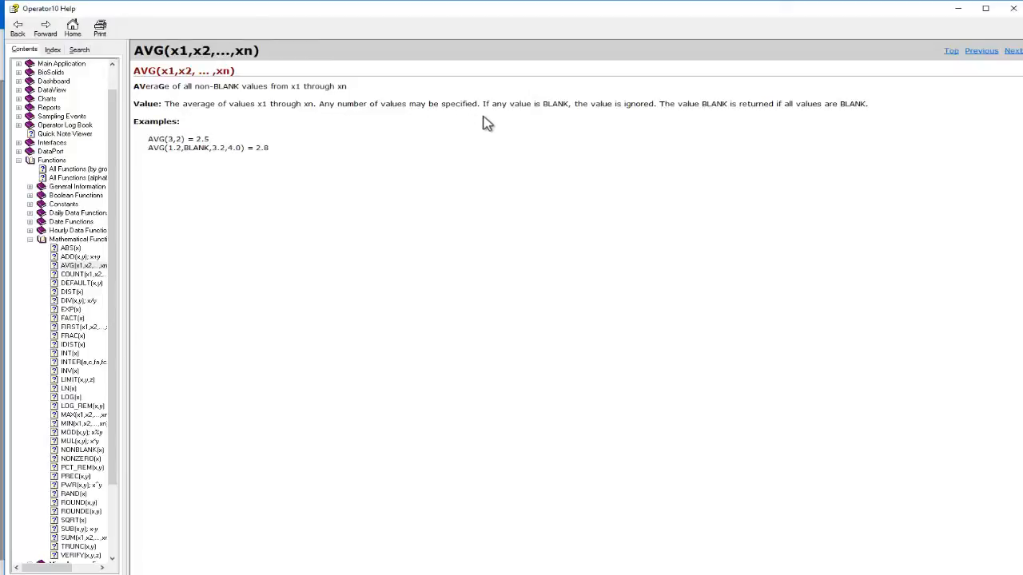
{"action": "left_click", "coordinate": [1012, 10]}
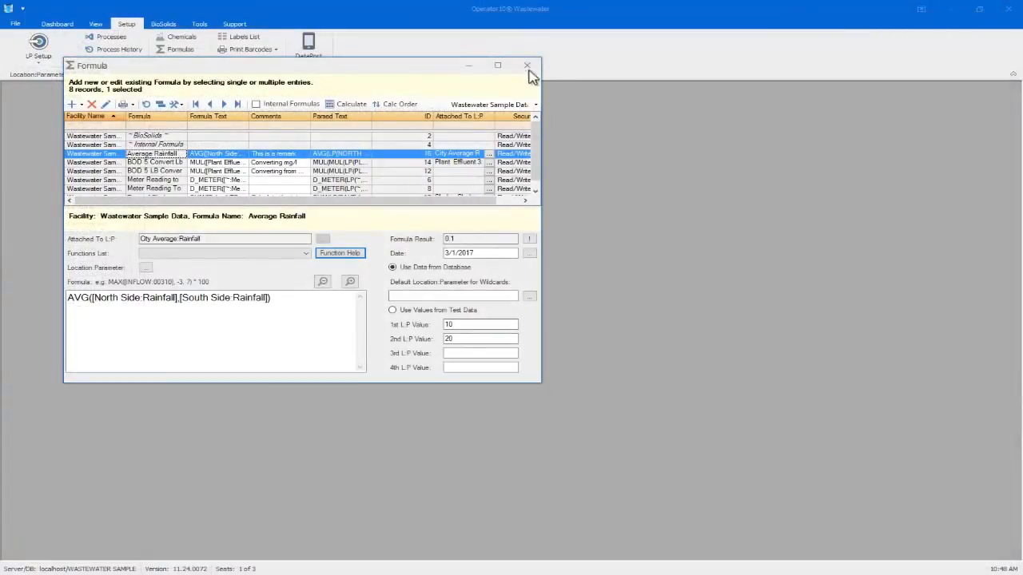
Step: Close the formula list and open the Rainfall DataView in the DataView application, filtering the DataView names by "rainfall"
{"action": "left_click", "coordinate": [527, 66]}
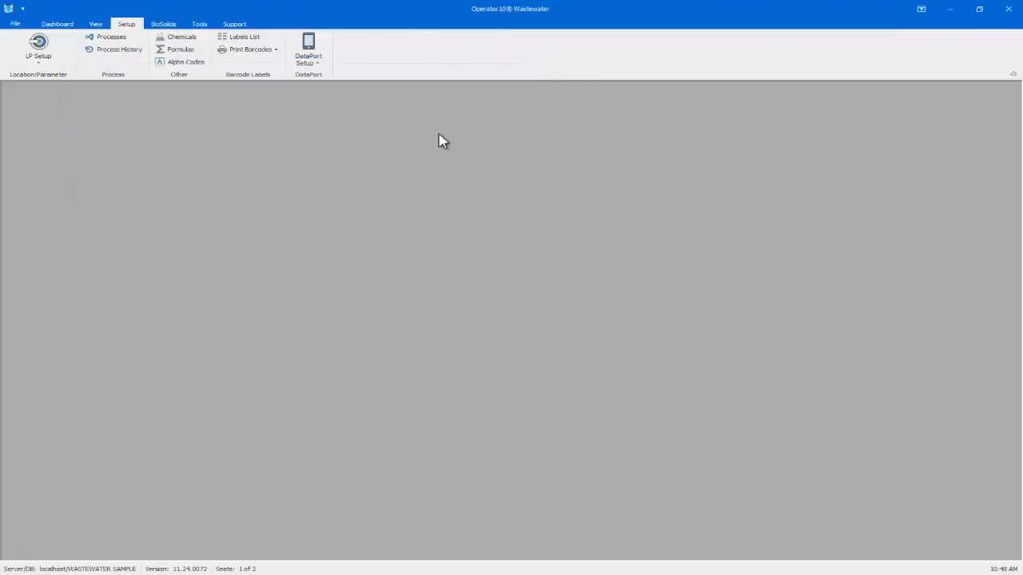
{"action": "left_click", "coordinate": [95, 27]}
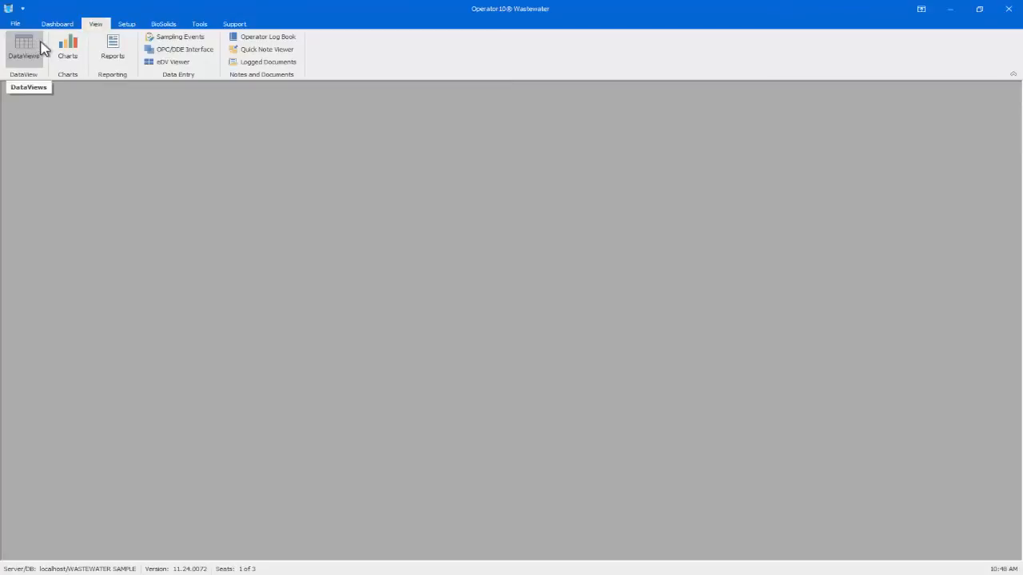
{"action": "left_click", "coordinate": [124, 27]}
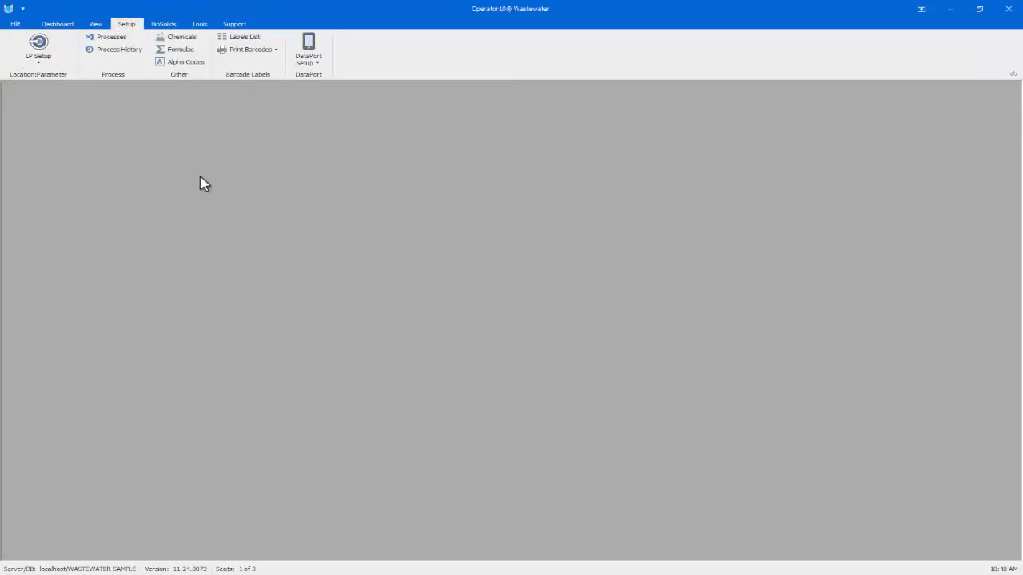
{"action": "left_click", "coordinate": [96, 26]}
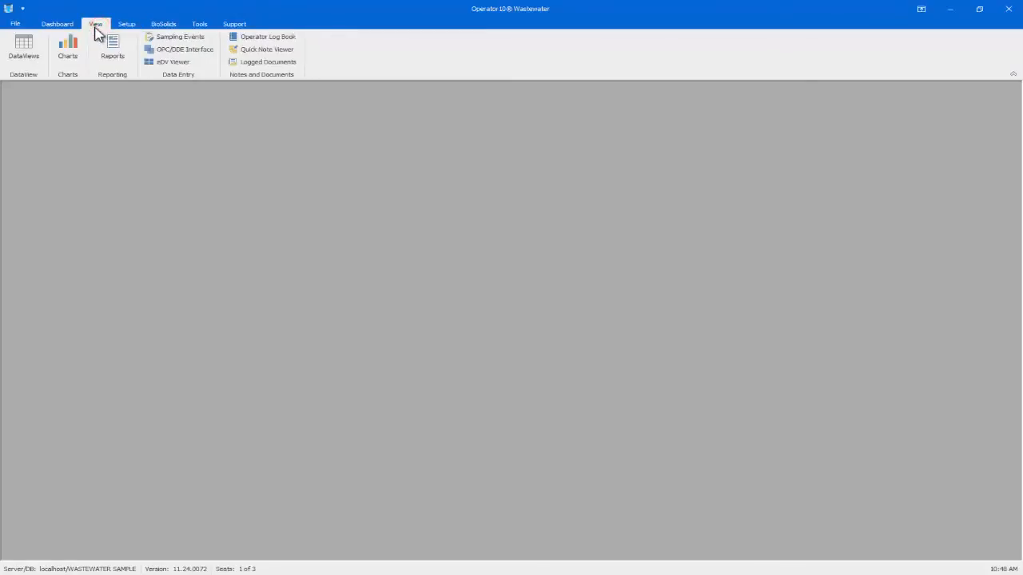
{"action": "left_click", "coordinate": [30, 51]}
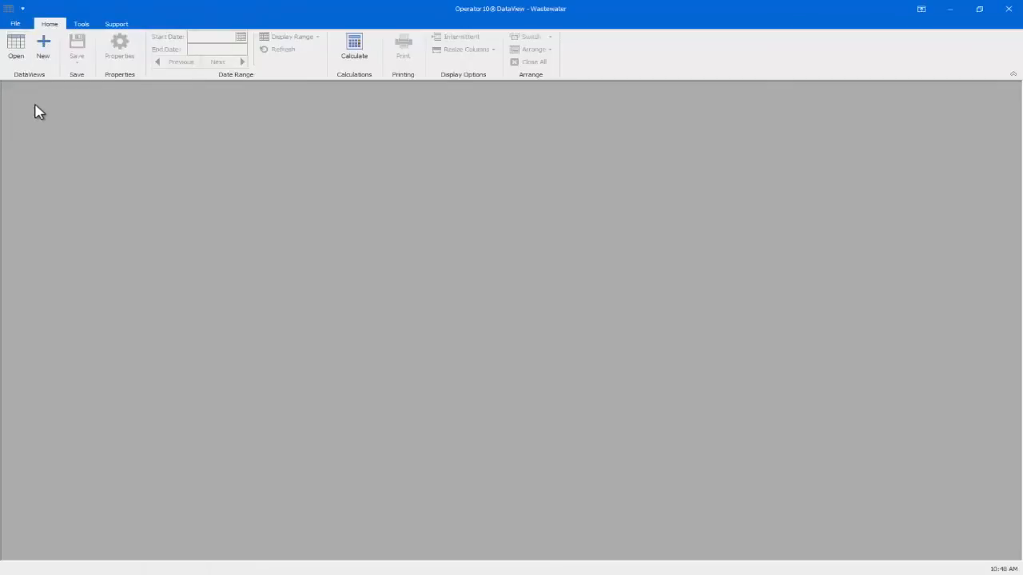
{"action": "left_click", "coordinate": [16, 48]}
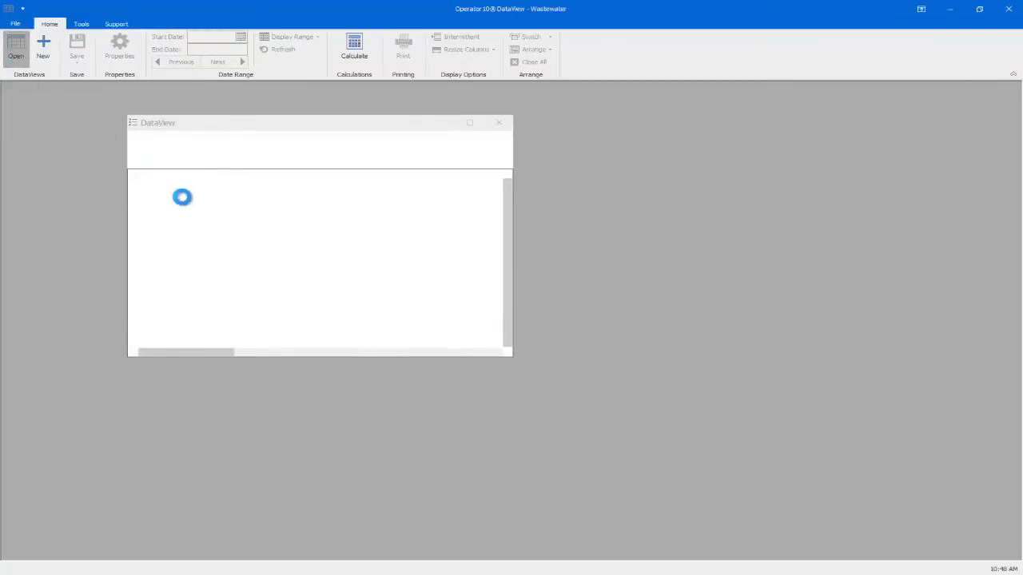
{"action": "left_click", "coordinate": [157, 182]}
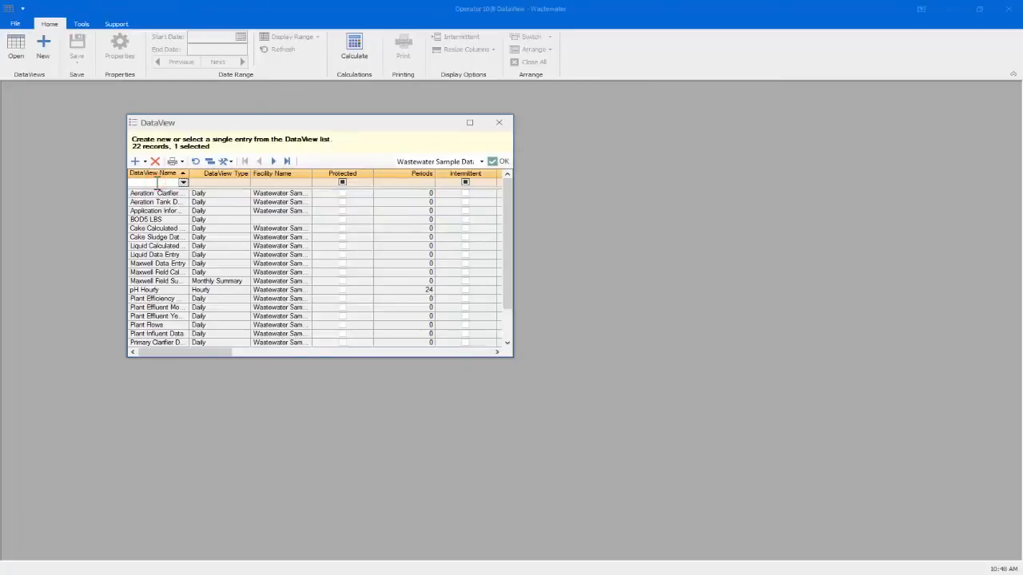
{"action": "type", "text": "rainfall"}
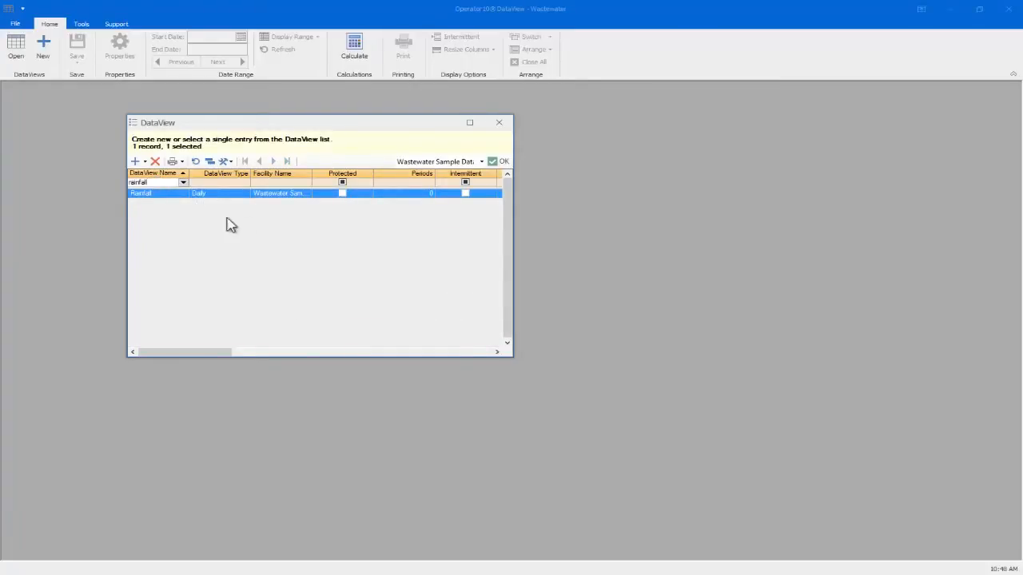
{"action": "left_click", "coordinate": [501, 161]}
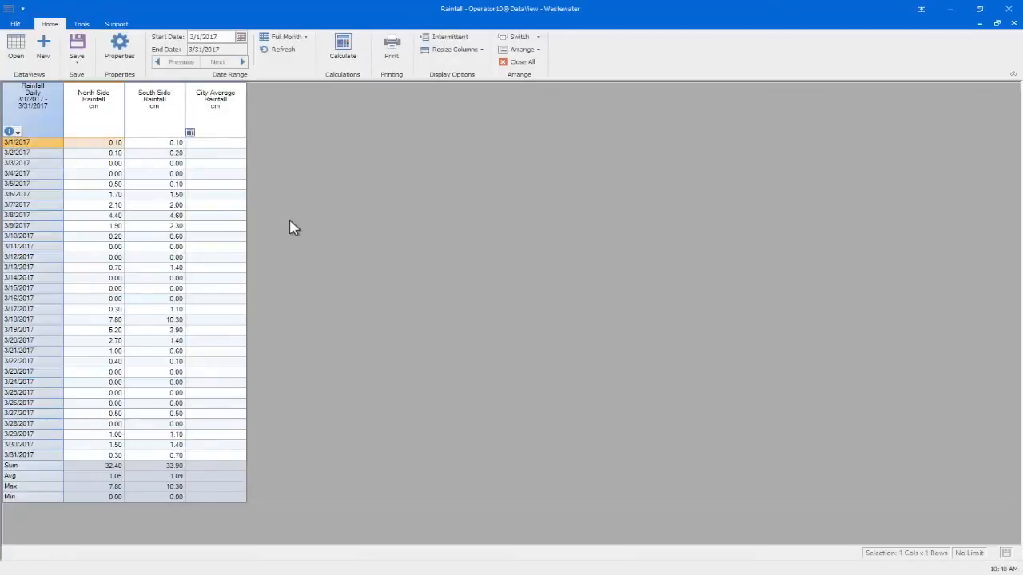
Step: Set up a calculation for the empty City Average Rainfall column with a date range of 3/1/2017 to 3/31/2017
{"action": "left_click", "coordinate": [214, 128]}
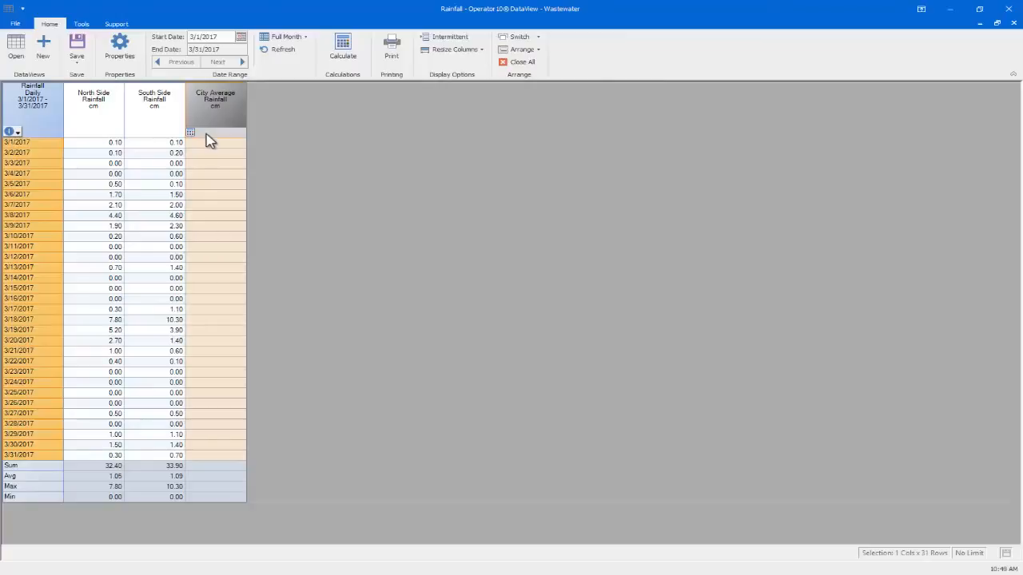
{"action": "left_click", "coordinate": [211, 144]}
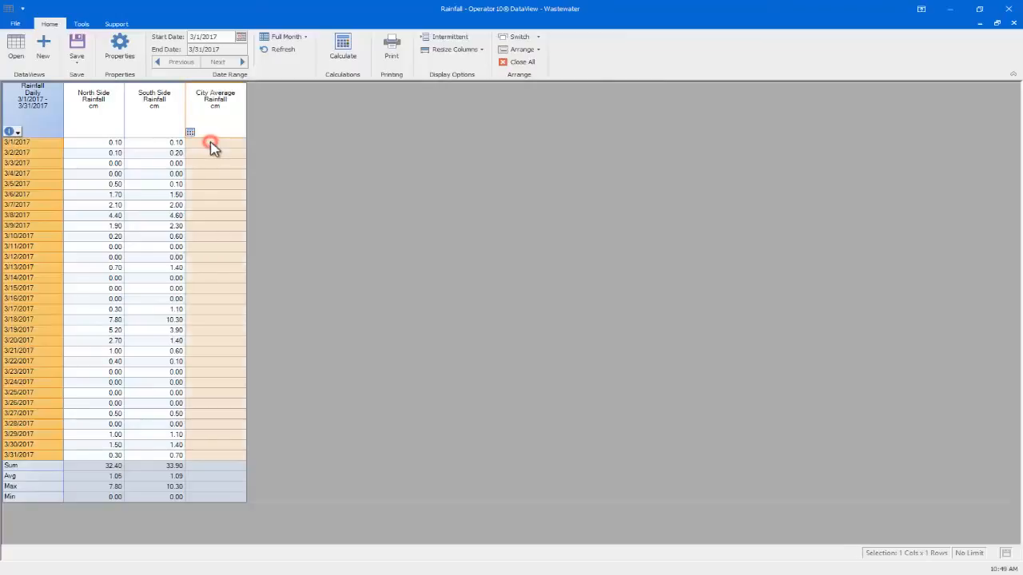
{"action": "left_click", "coordinate": [348, 47]}
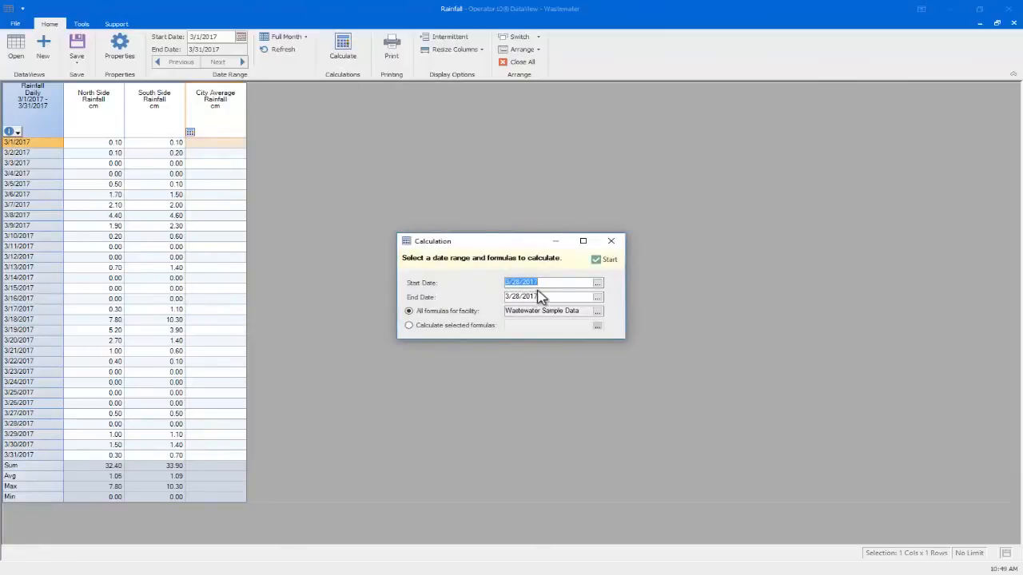
{"action": "left_click", "coordinate": [597, 284]}
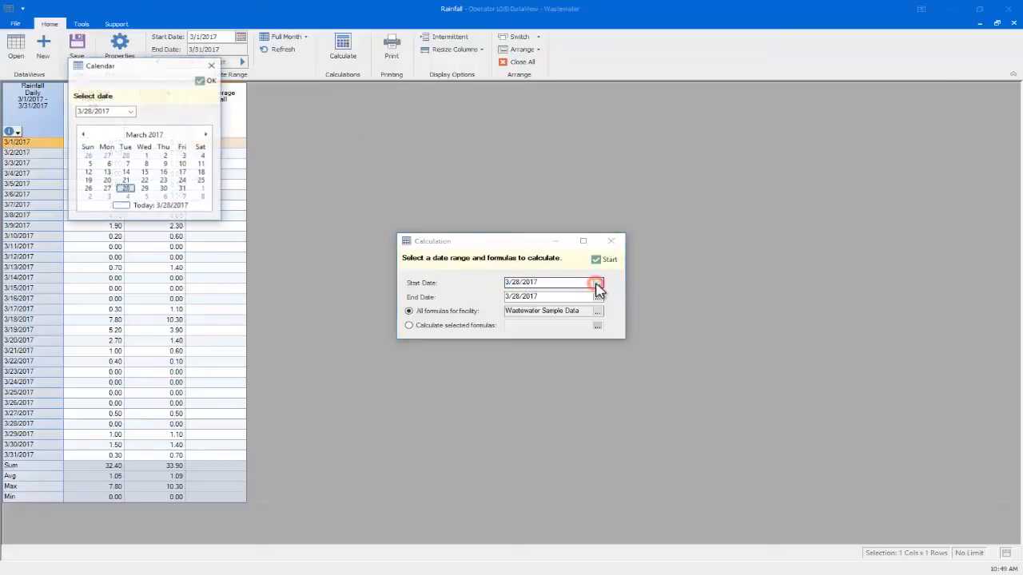
{"action": "left_click", "coordinate": [146, 157]}
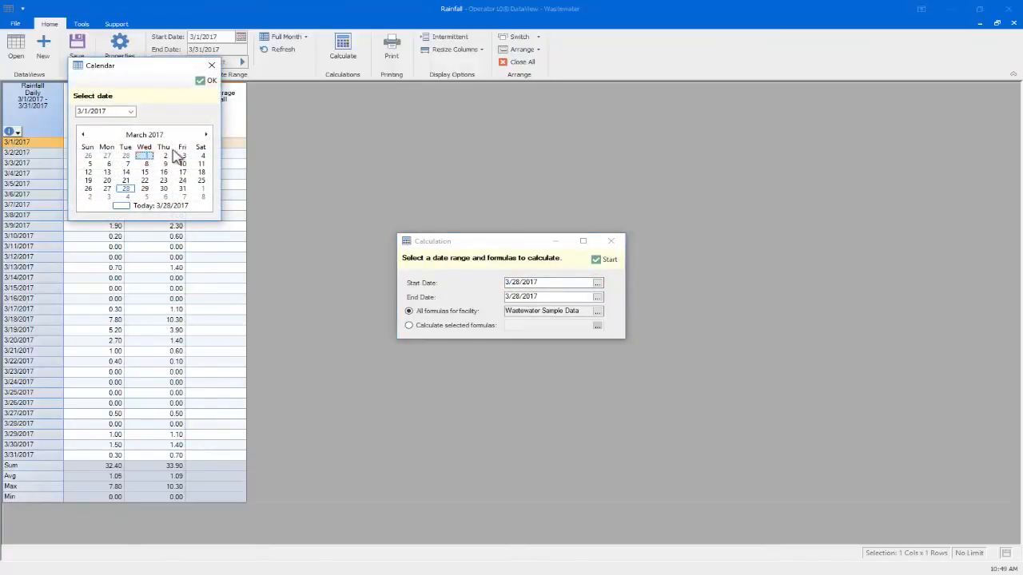
{"action": "left_click", "coordinate": [206, 81]}
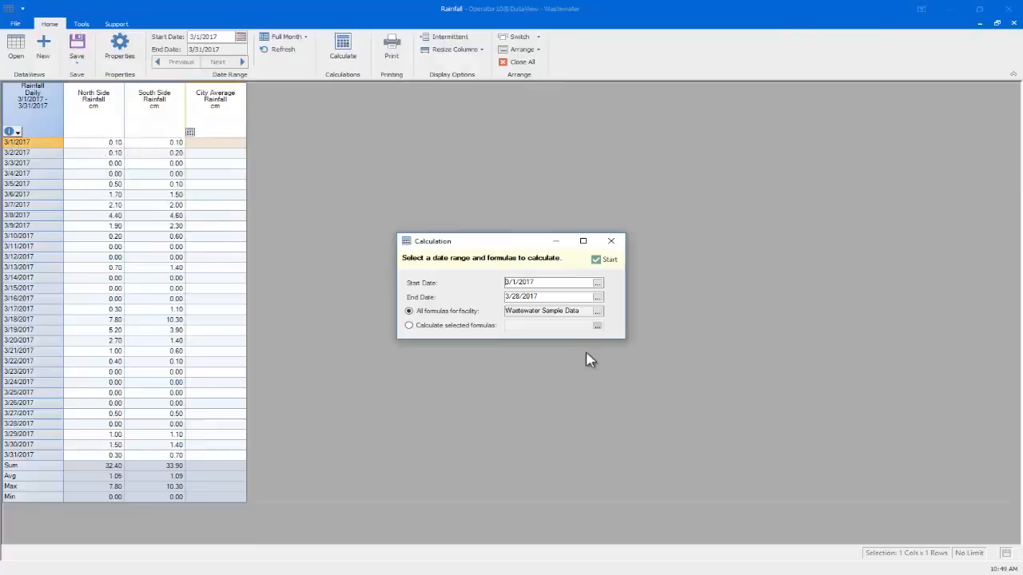
{"action": "left_click", "coordinate": [598, 297]}
{"action": "left_click", "coordinate": [197, 203]}
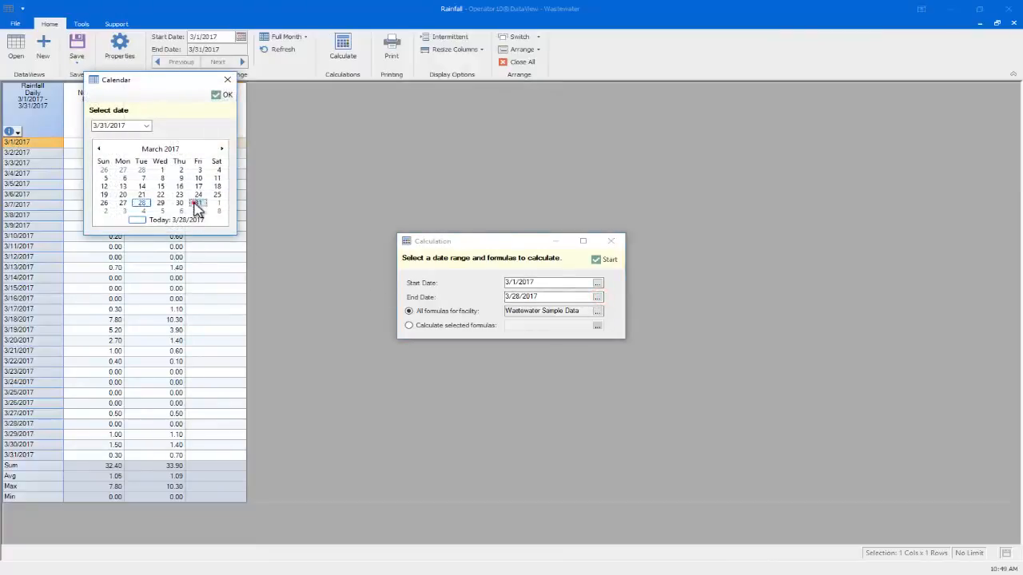
{"action": "left_click", "coordinate": [225, 97]}
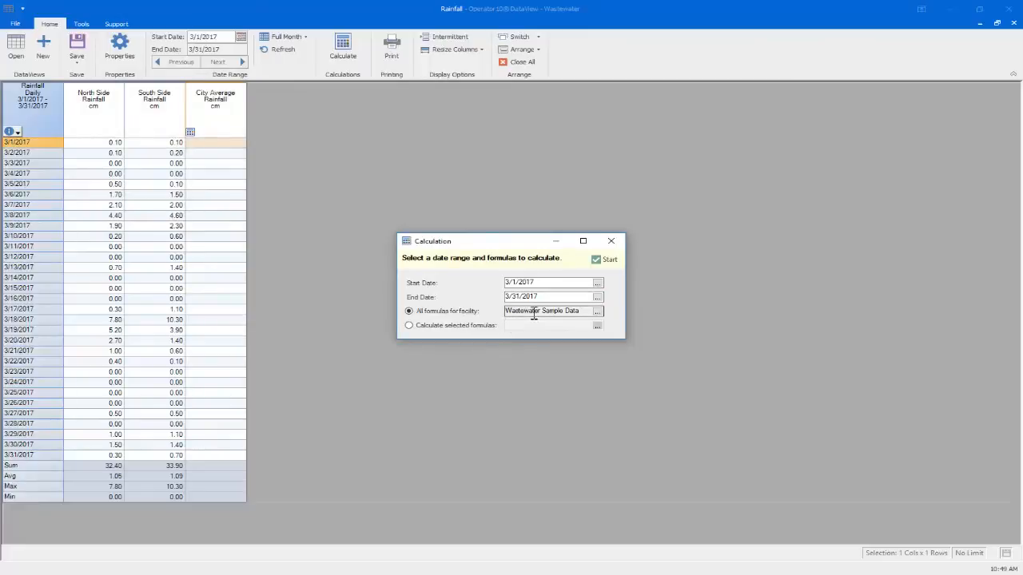
Step: Run the calculation for only the Average Rainfall formula and refresh the Rainfall DataView
{"action": "left_click", "coordinate": [409, 326]}
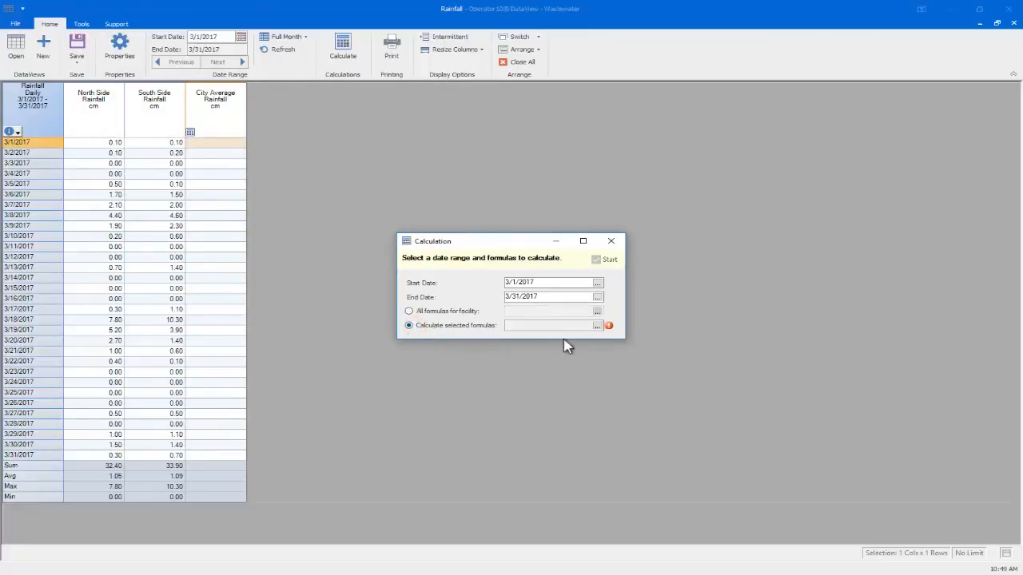
{"action": "left_click", "coordinate": [597, 326]}
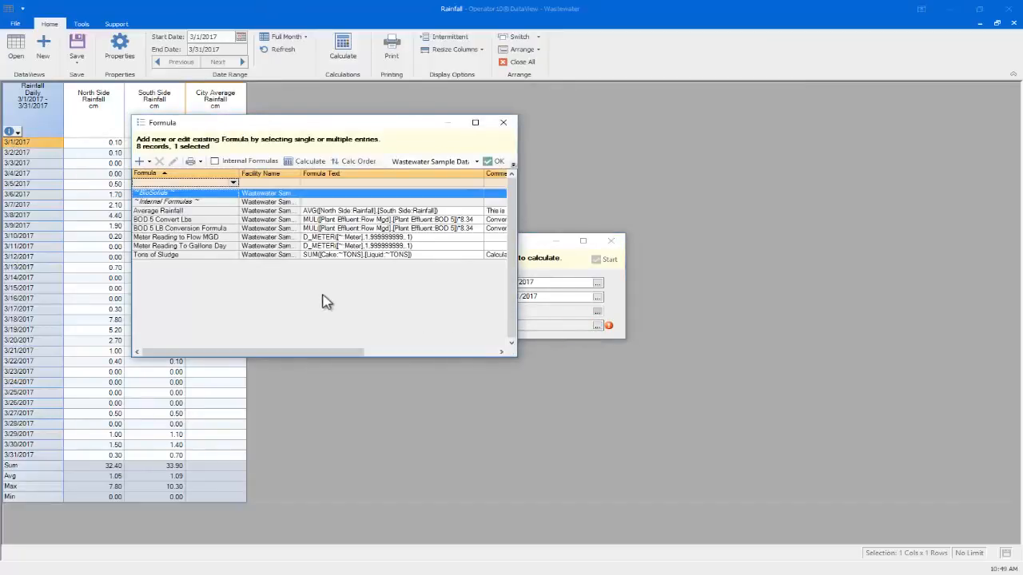
{"action": "left_click", "coordinate": [205, 213]}
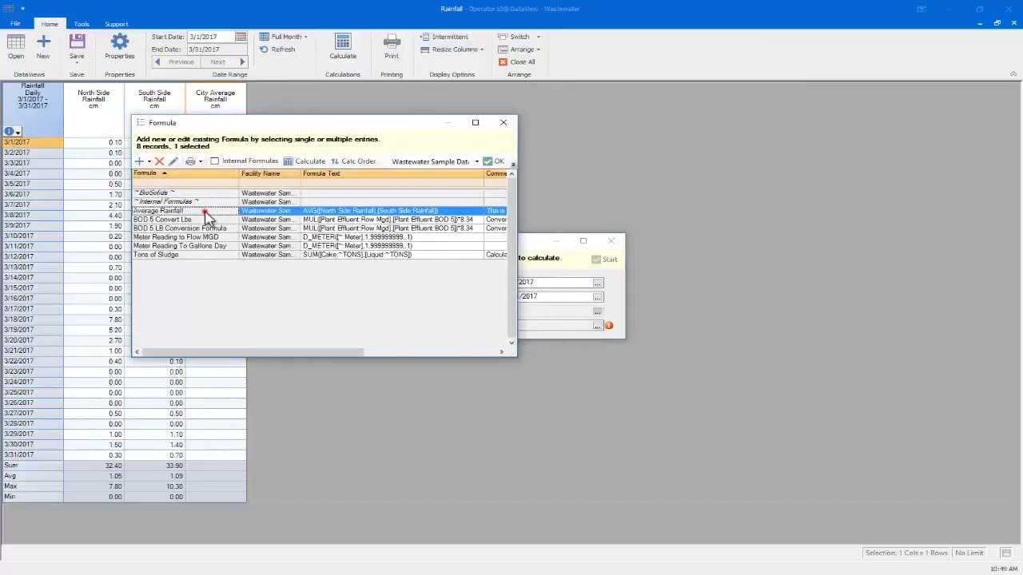
{"action": "left_click", "coordinate": [489, 162]}
{"action": "left_click", "coordinate": [608, 261]}
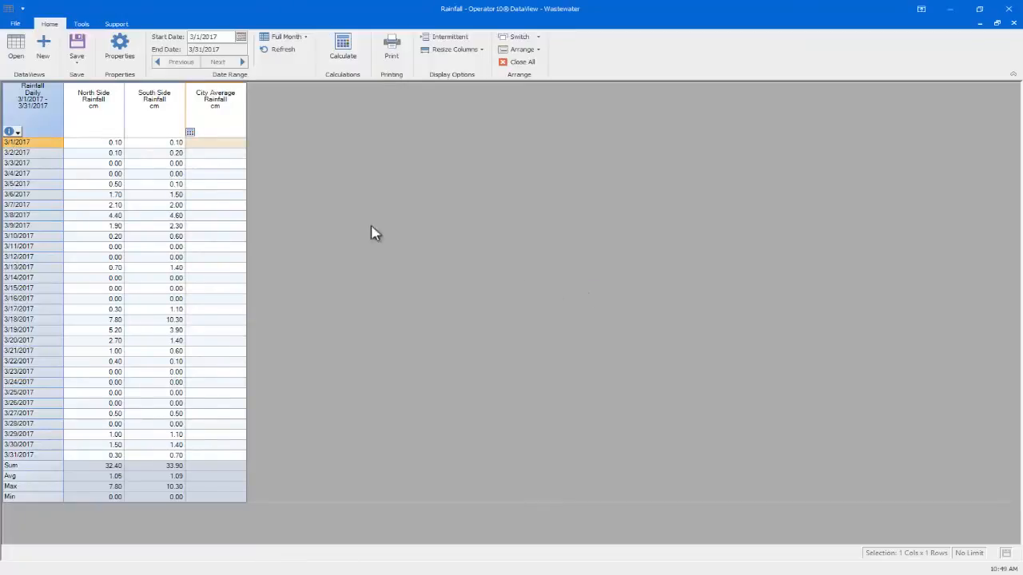
{"action": "left_click", "coordinate": [279, 54]}
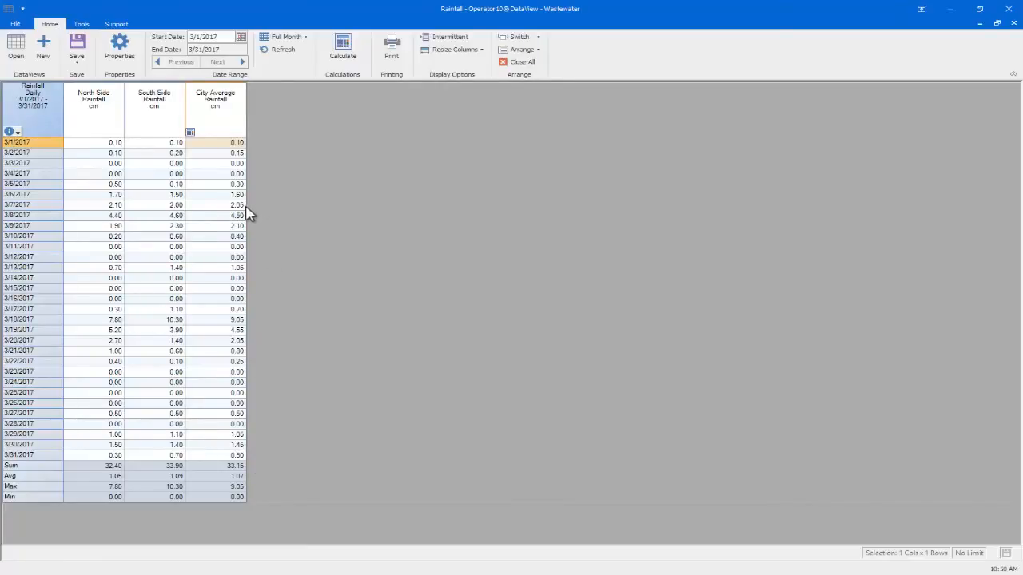
Step: Examine the Average Rainfall formula attached to the City Average Rainfall column and close it without changes
{"action": "right_click", "coordinate": [217, 113]}
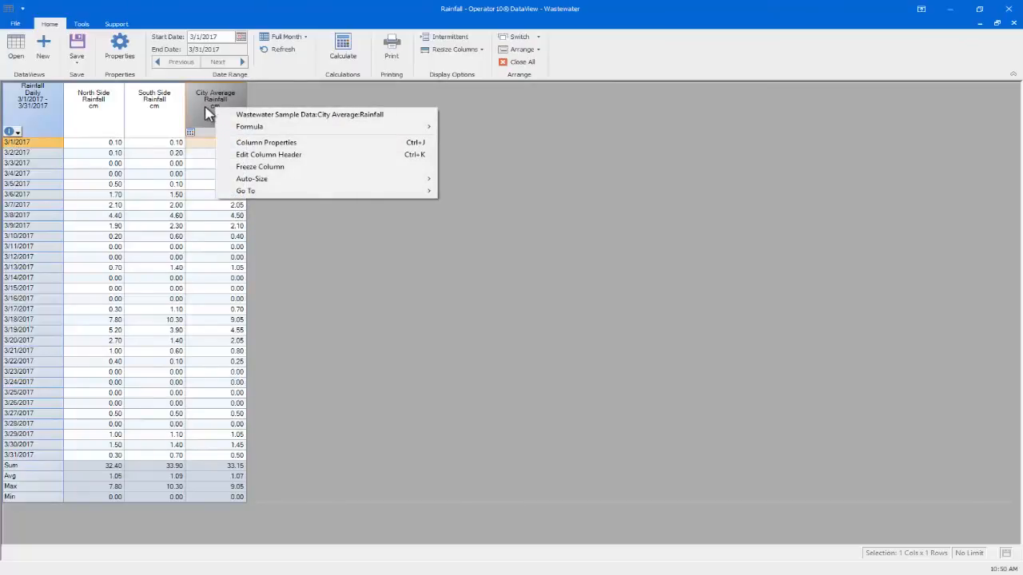
{"action": "mouse_move", "coordinate": [258, 128]}
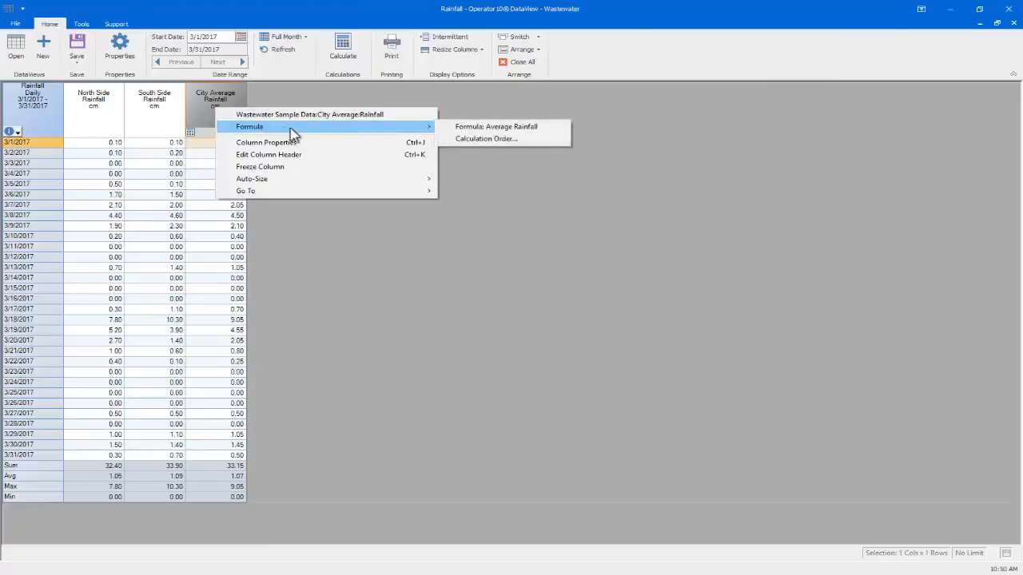
{"action": "left_click", "coordinate": [509, 129]}
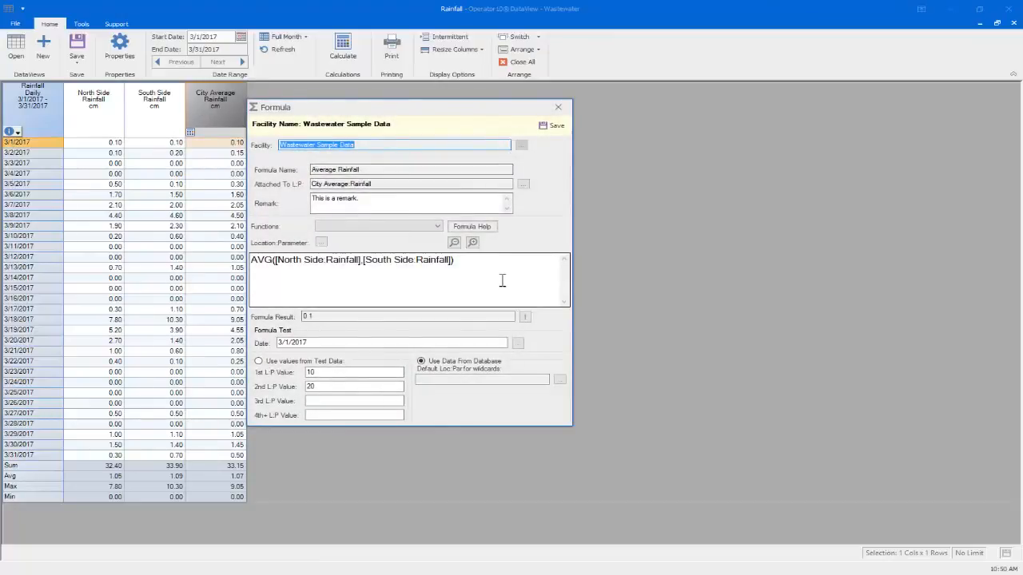
{"action": "left_click", "coordinate": [495, 278]}
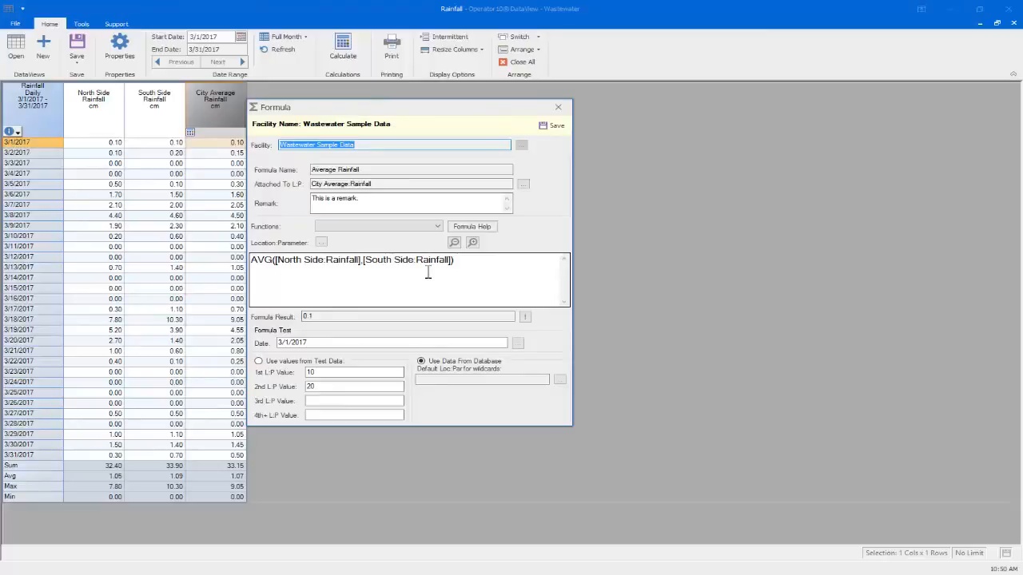
{"action": "left_click", "coordinate": [564, 107]}
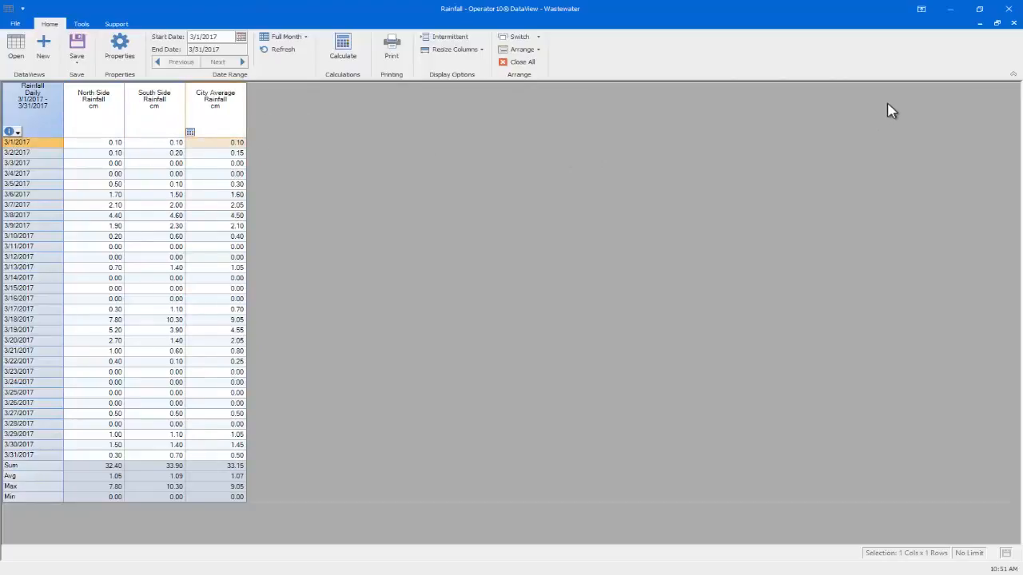
Step: Leave the DataView application for the main Operator10 window's formula list and view the blank form for adding a formula
{"action": "left_click", "coordinate": [1013, 22]}
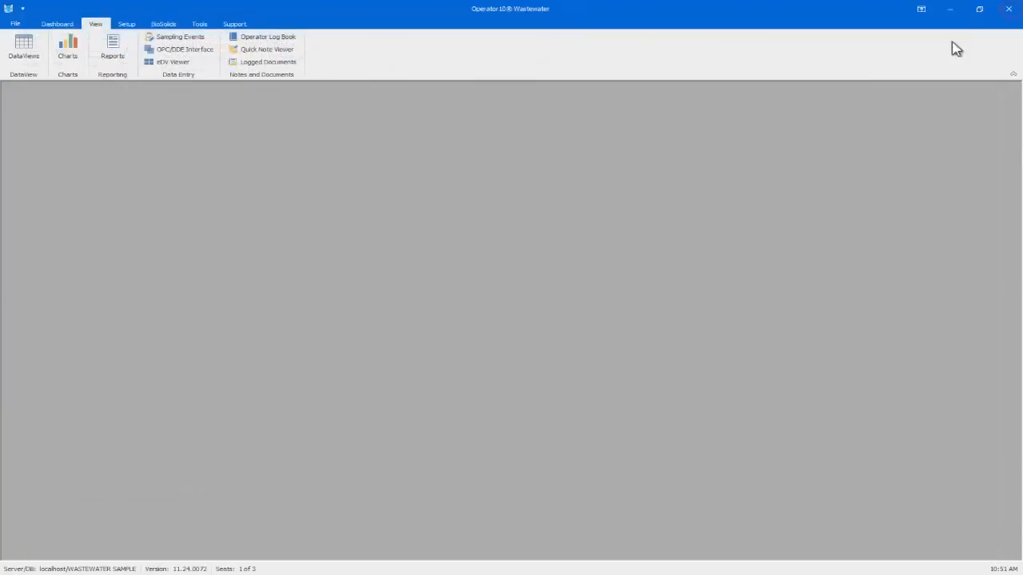
{"action": "left_click", "coordinate": [125, 25]}
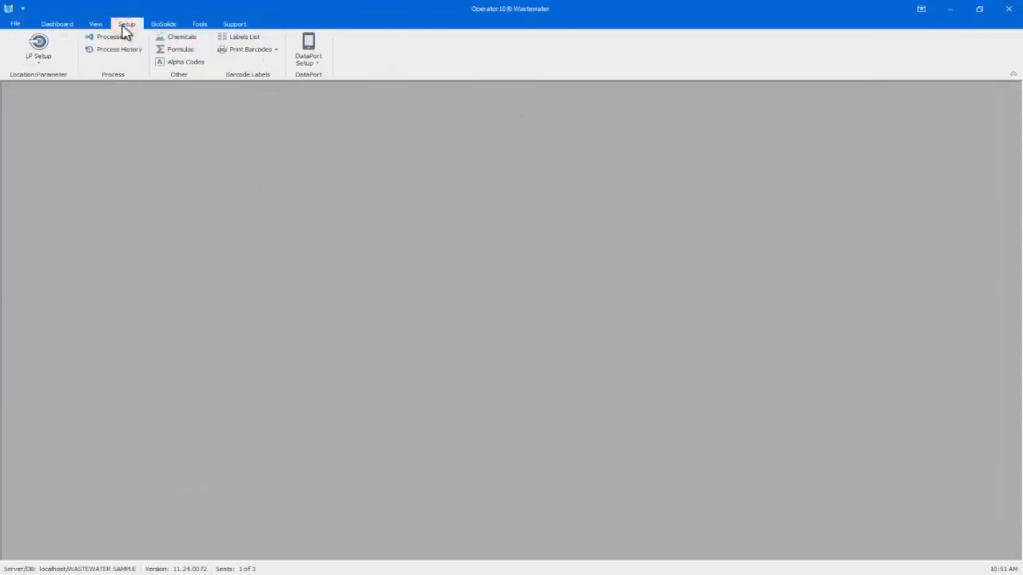
{"action": "left_click", "coordinate": [181, 49]}
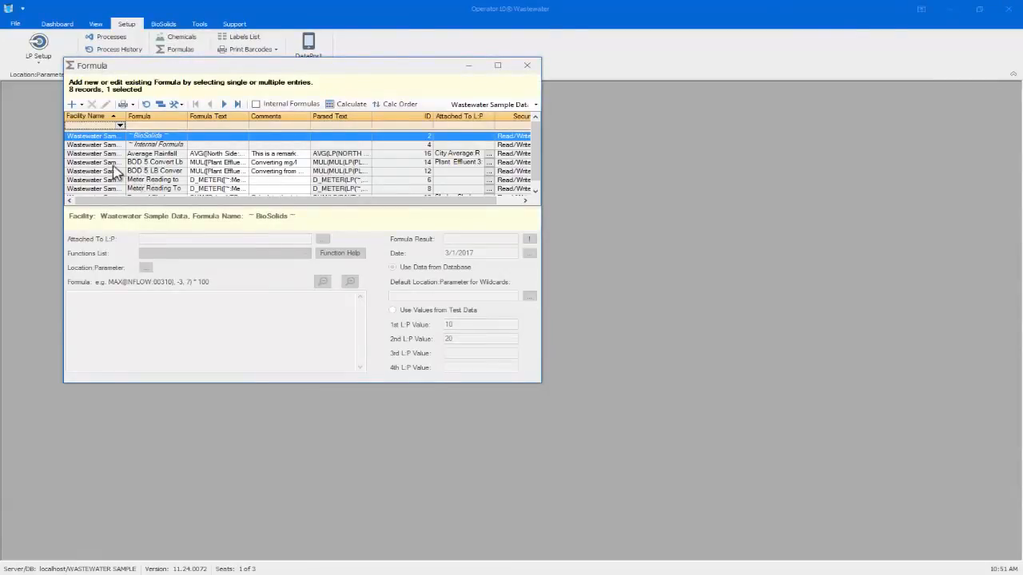
{"action": "left_click", "coordinate": [73, 104]}
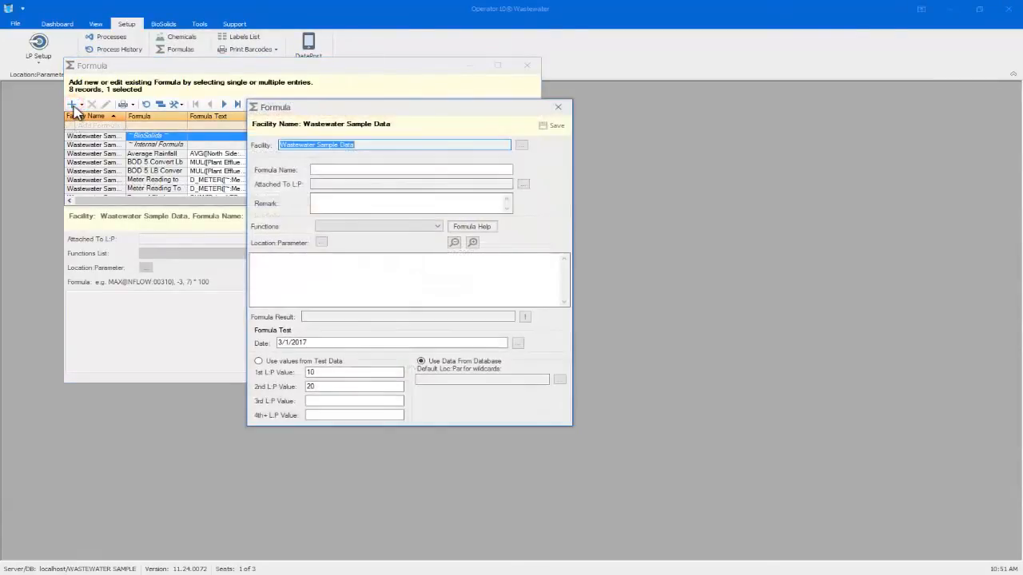
{"action": "left_click", "coordinate": [561, 108]}
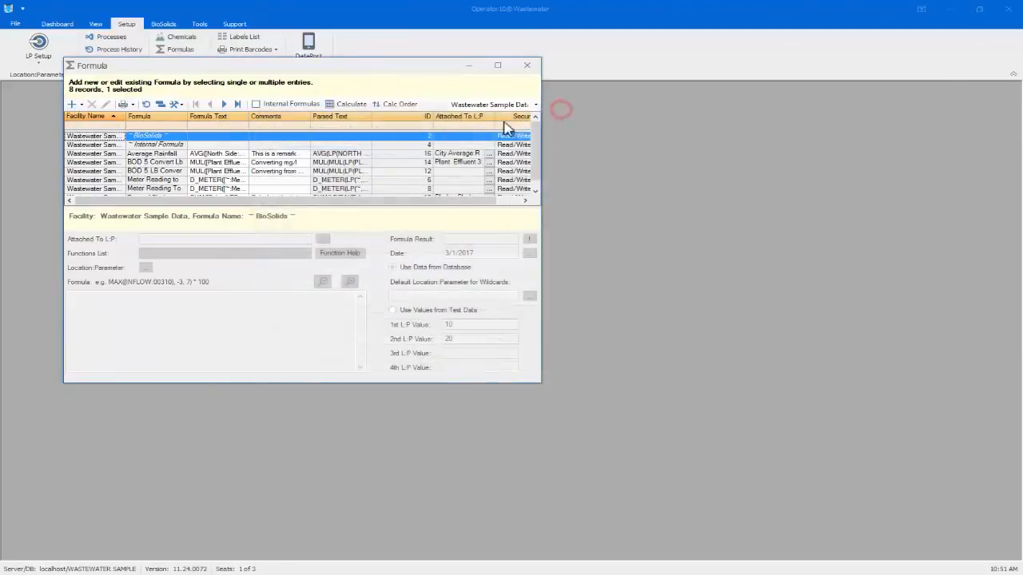
Step: Select the Average Rainfall formula and view the options for adding a new or similar formula, choosing none
{"action": "left_click", "coordinate": [144, 157]}
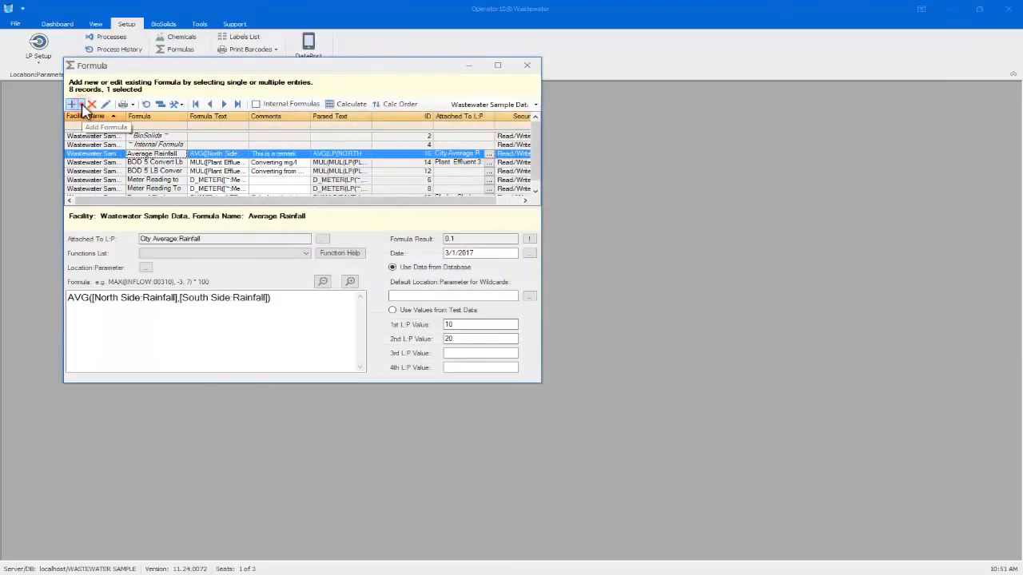
{"action": "left_click", "coordinate": [80, 105]}
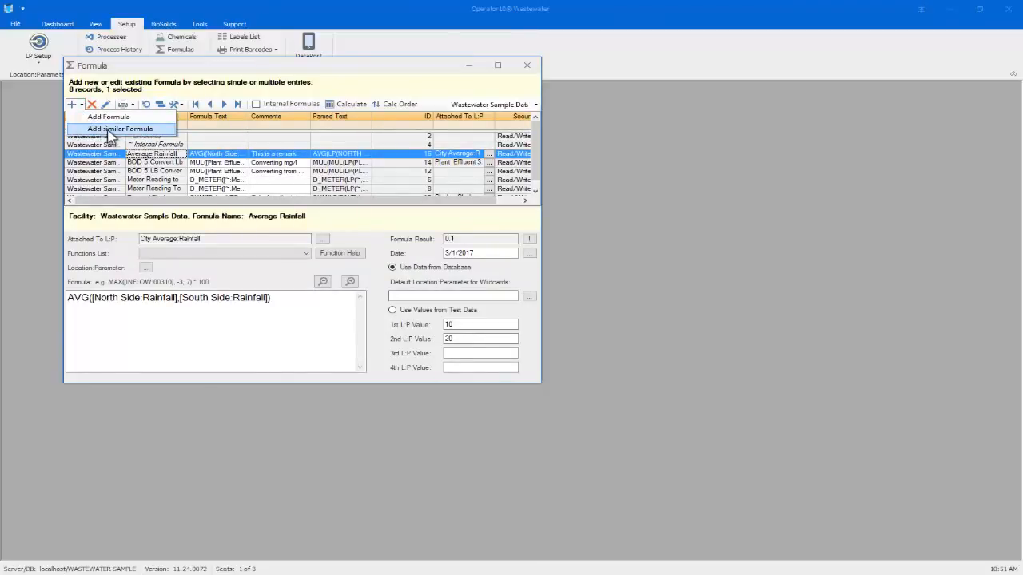
{"action": "left_click", "coordinate": [180, 160]}
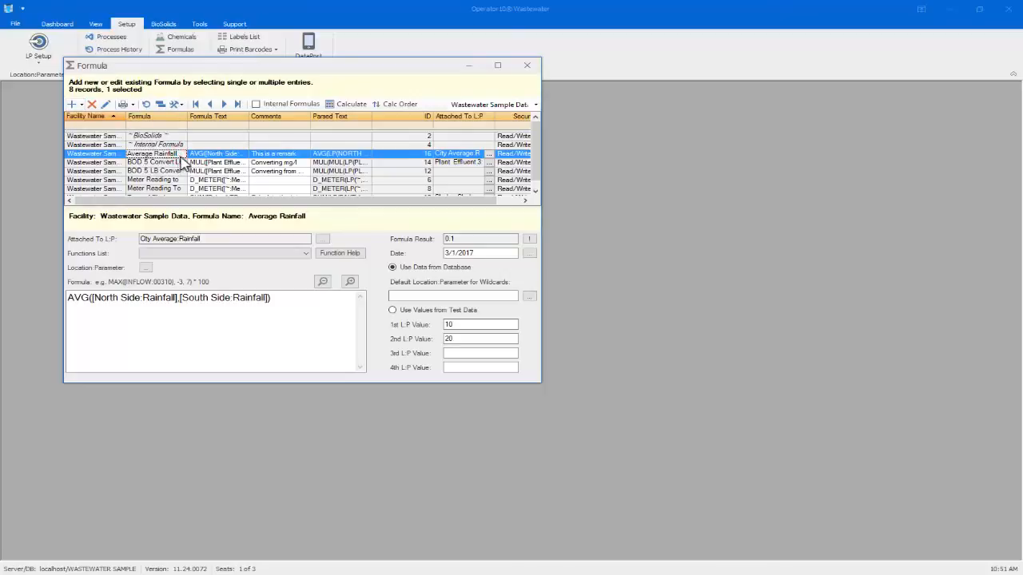
Step: Close the formula list and reopen the Rainfall DataView in the DataView application, filtering the DataView names by "rainfall"
{"action": "left_click", "coordinate": [527, 66]}
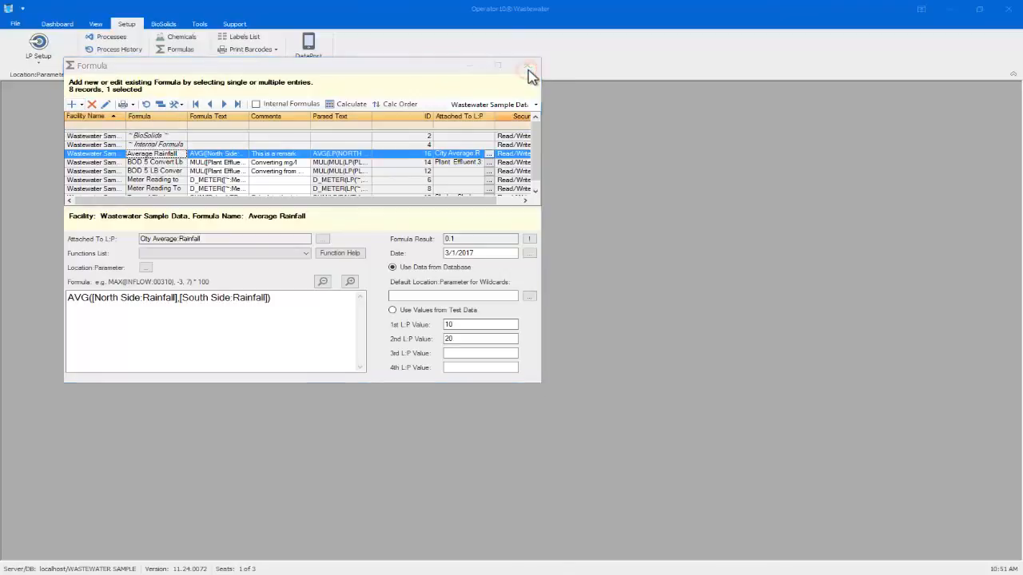
{"action": "left_click", "coordinate": [96, 24]}
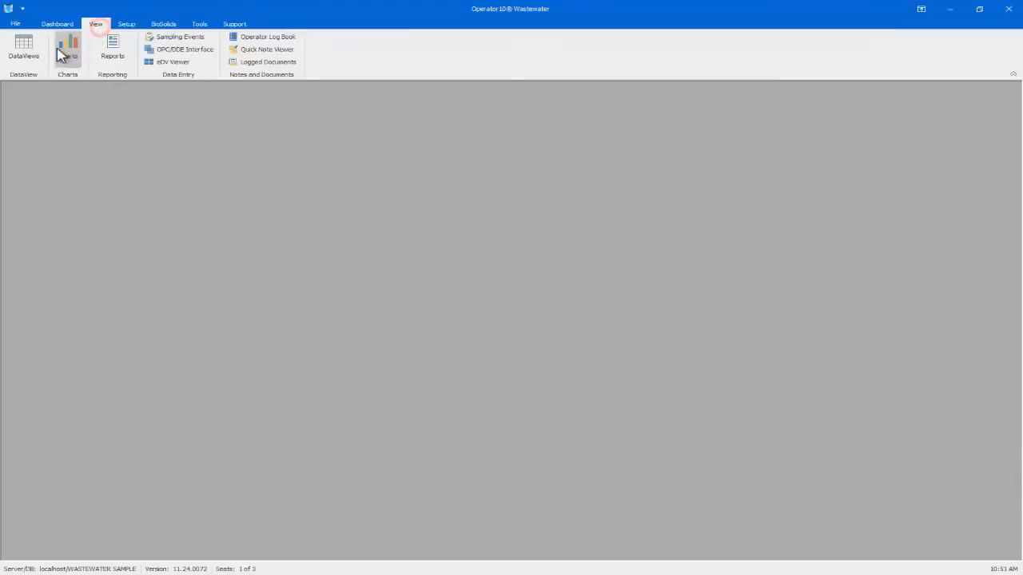
{"action": "left_click", "coordinate": [26, 59]}
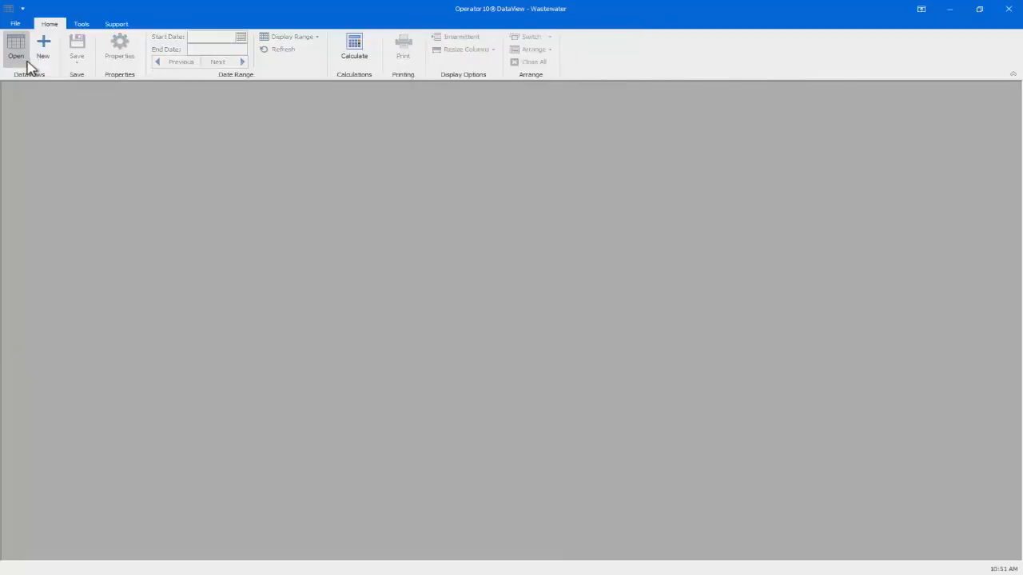
{"action": "left_click", "coordinate": [19, 54]}
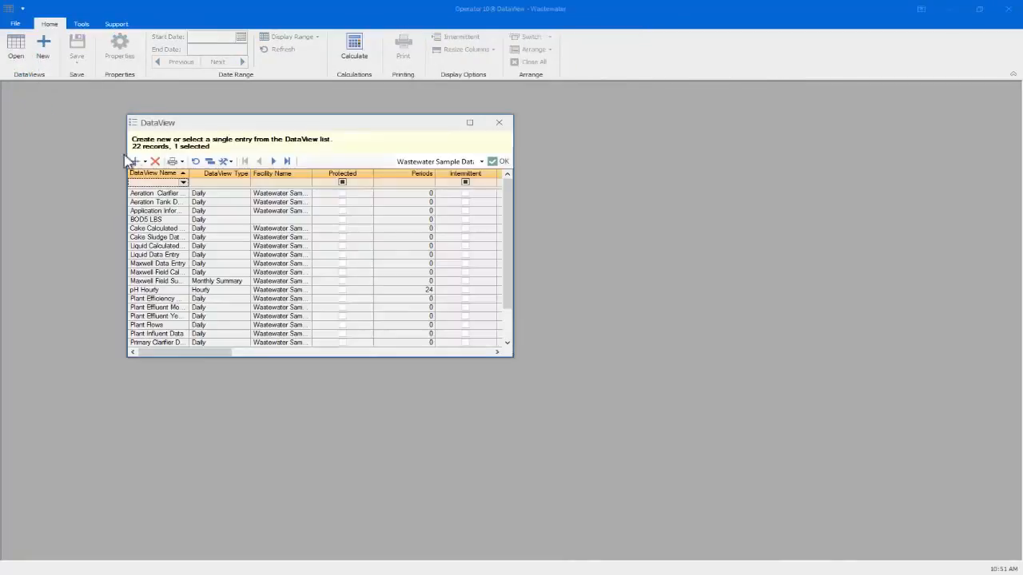
{"action": "left_click", "coordinate": [156, 182]}
{"action": "type", "text": "rainf"}
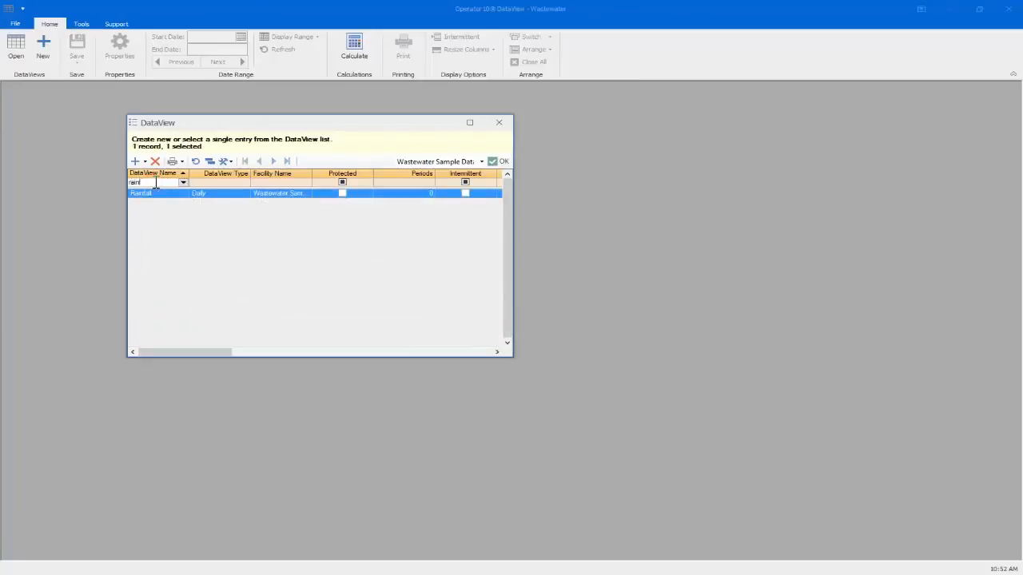
{"action": "type", "text": "all"}
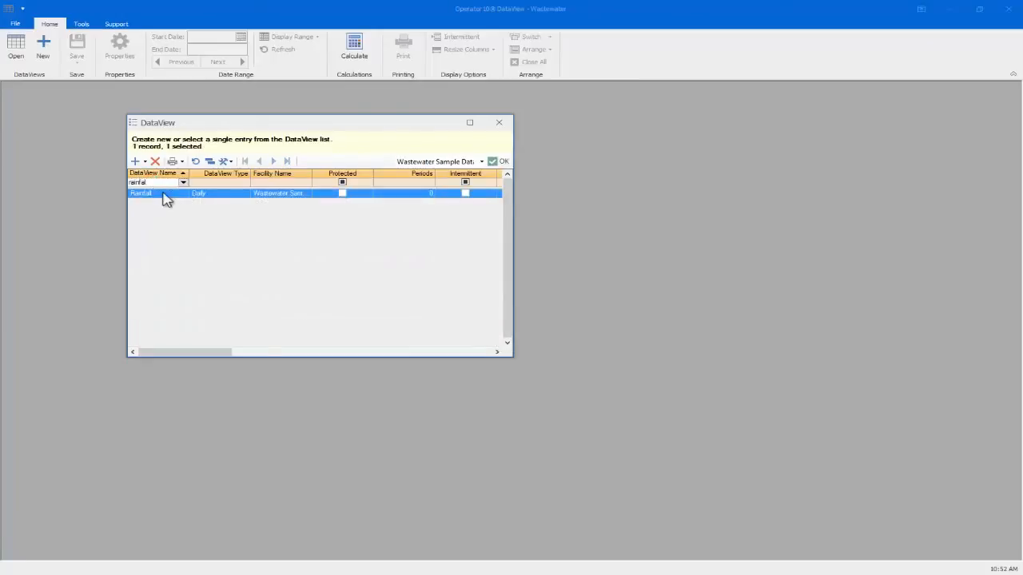
{"action": "left_click", "coordinate": [497, 162]}
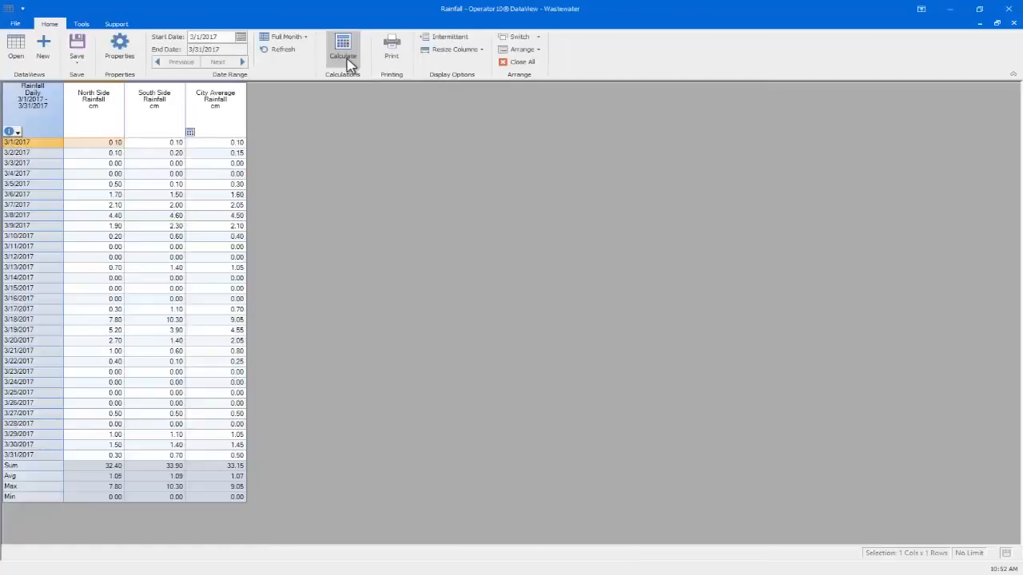